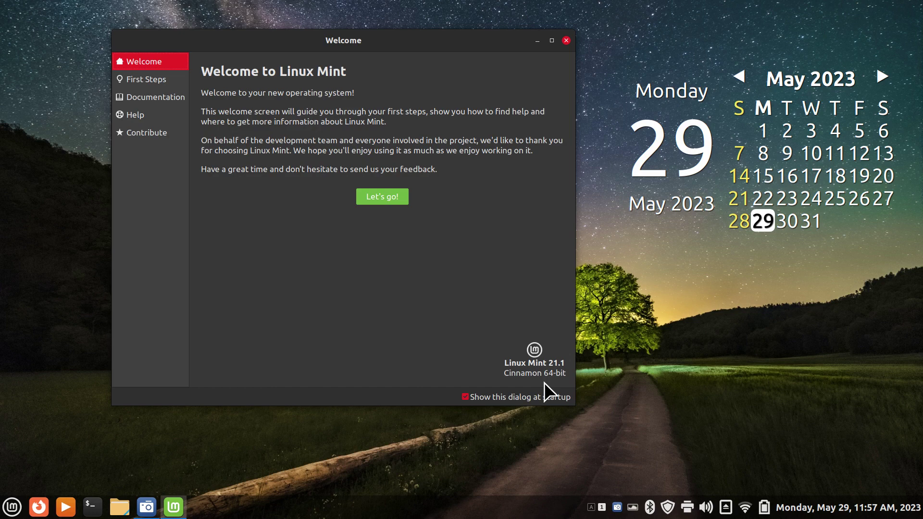
- Close the welcome screen, open Nemo at Home and check its version, 5.6.4, in About
key("alt+F4")
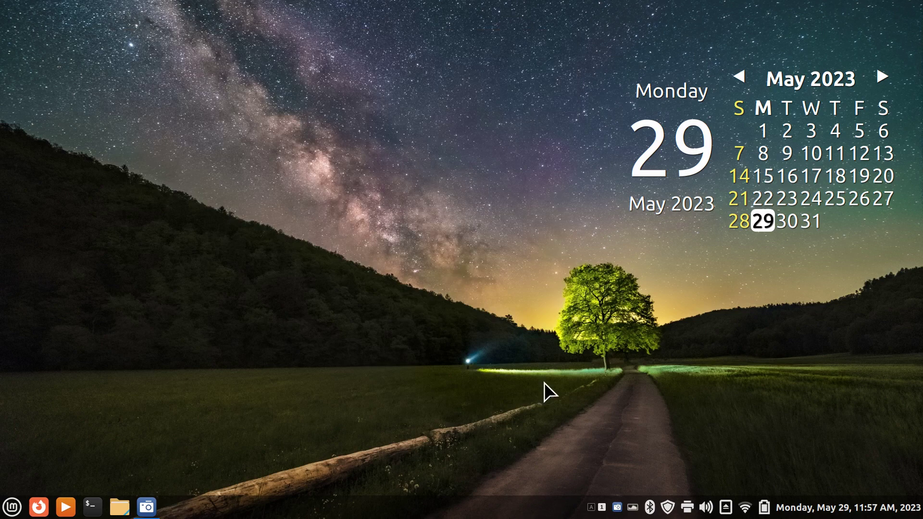
left_click(118, 507)
left_click(150, 22)
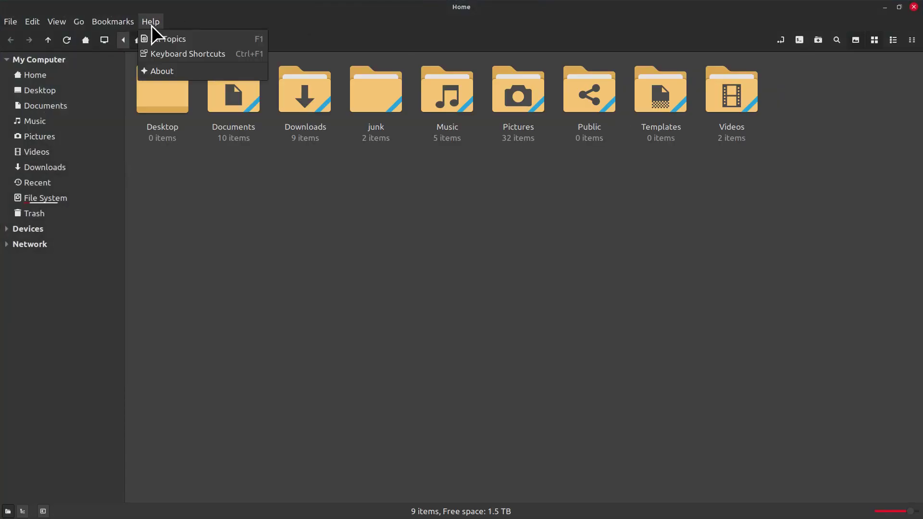
left_click(186, 71)
left_click_drag(440, 272, 501, 285)
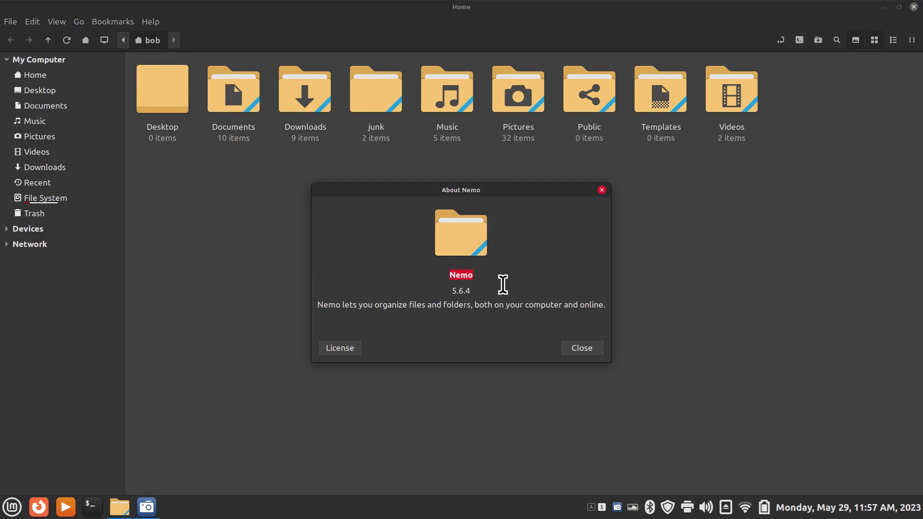
left_click(584, 347)
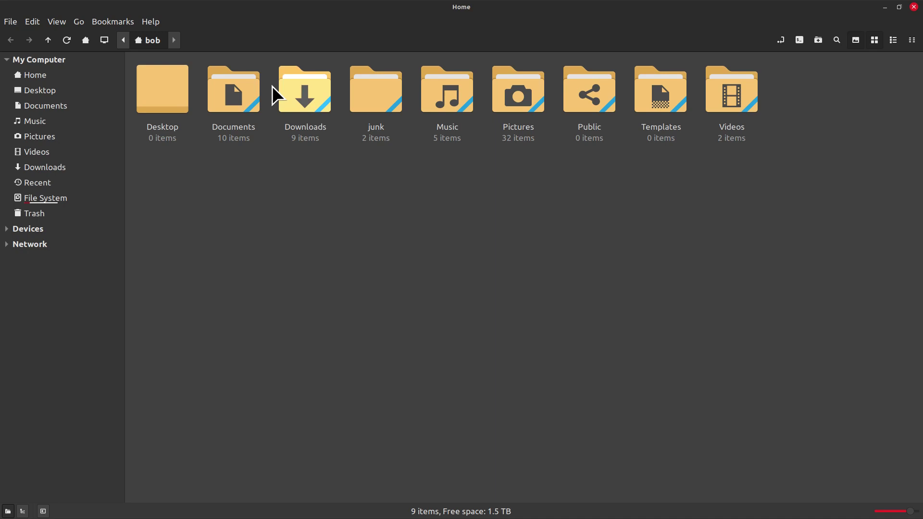
- Glance at the View menu, then shrink the Home folder's icons with Ctrl+scroll zoom
left_click(58, 23)
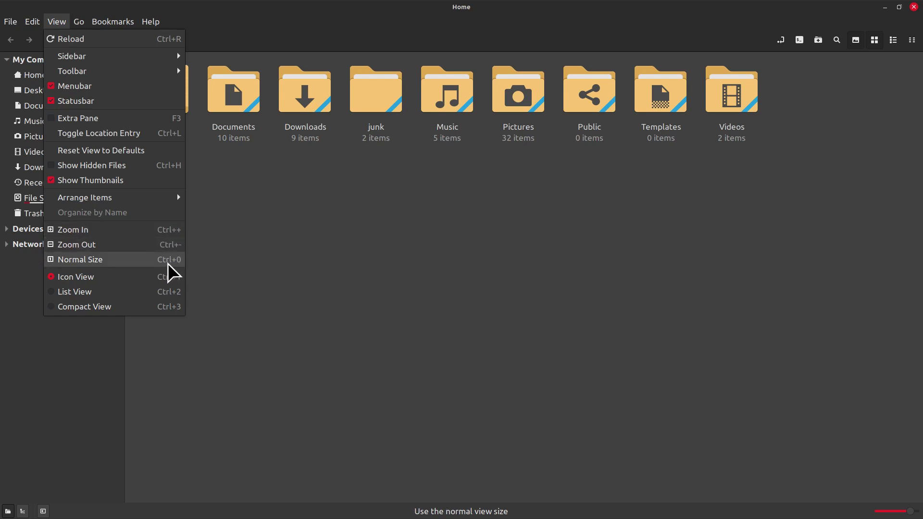
left_click(501, 210)
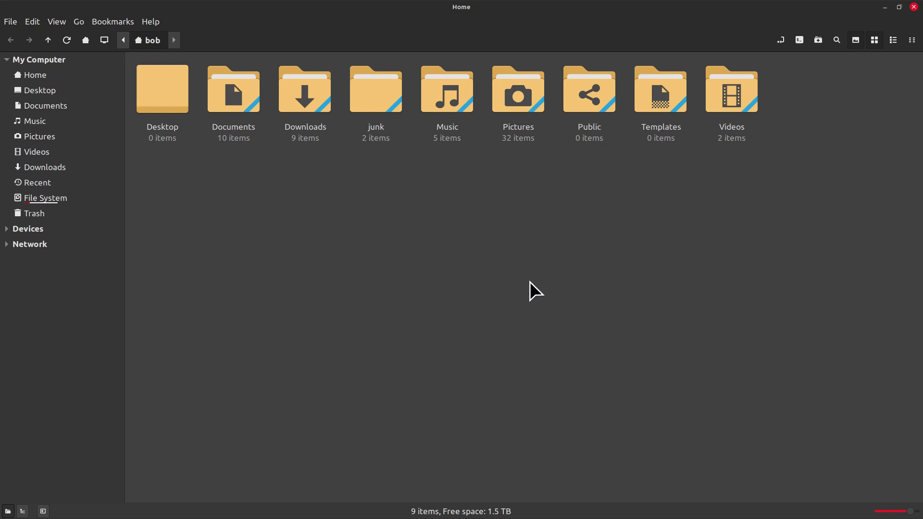
scroll(529, 282, "up", 1)
scroll(529, 282, "down", 5)
scroll(529, 281, "up", 3)
scroll(529, 281, "down", 2)
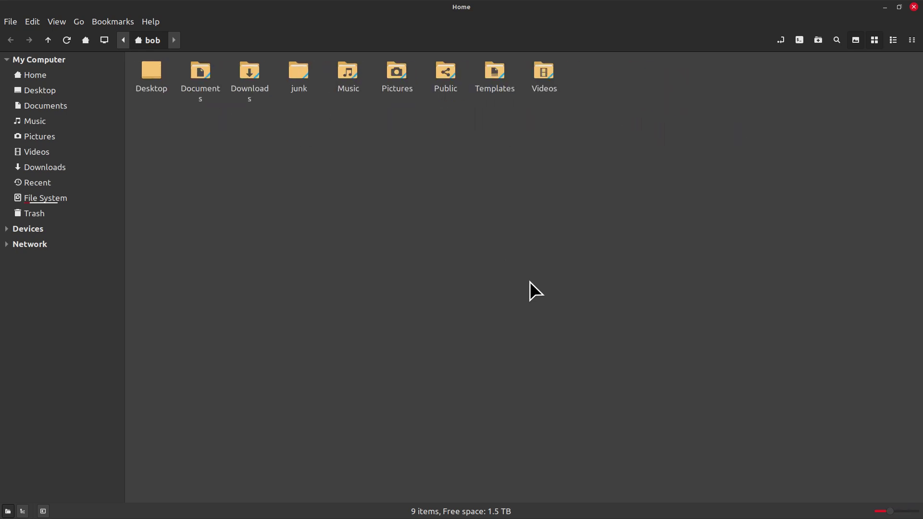
scroll(529, 281, "up", 4)
scroll(529, 281, "down", 3)
scroll(530, 281, "up", 1)
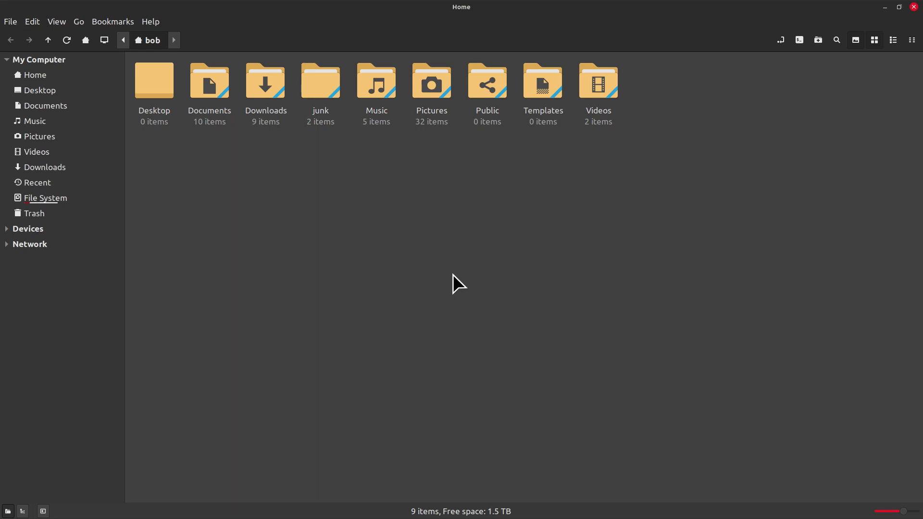
double_click(214, 85)
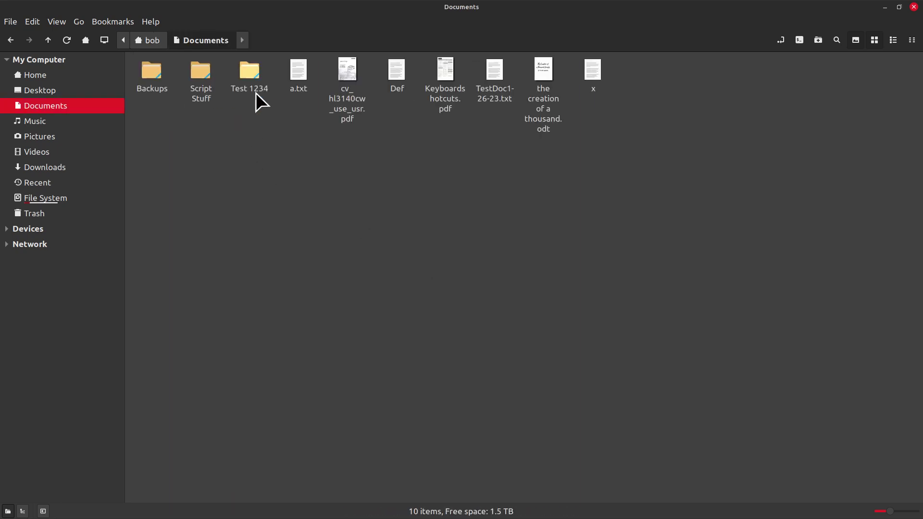
double_click(594, 72)
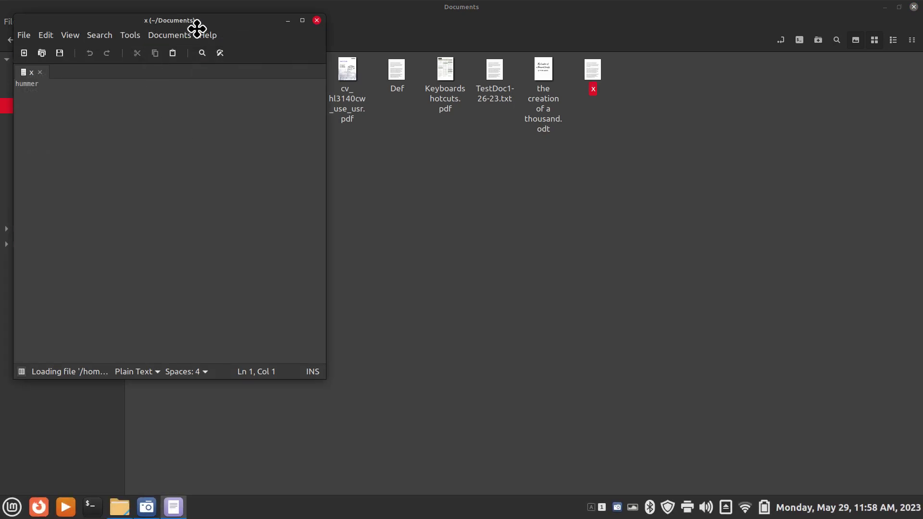
left_click_drag(196, 28, 539, 134)
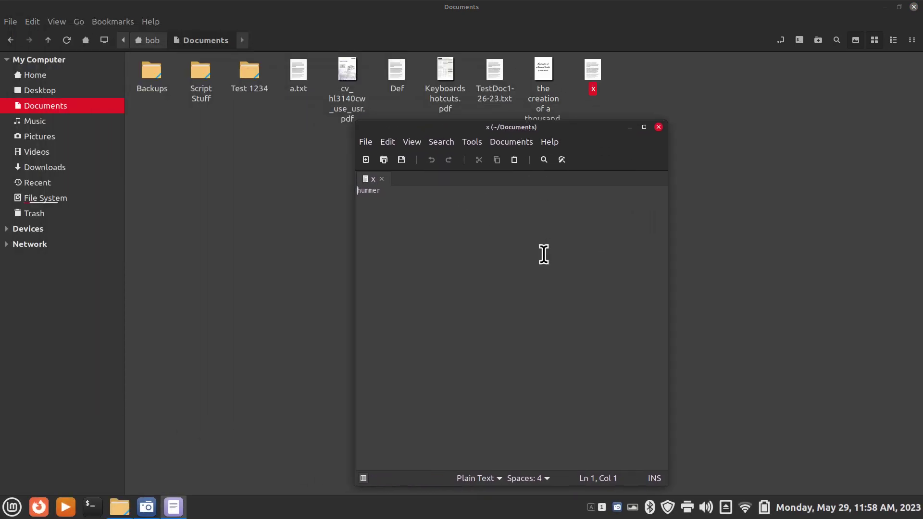
scroll(544, 254, "up", 8)
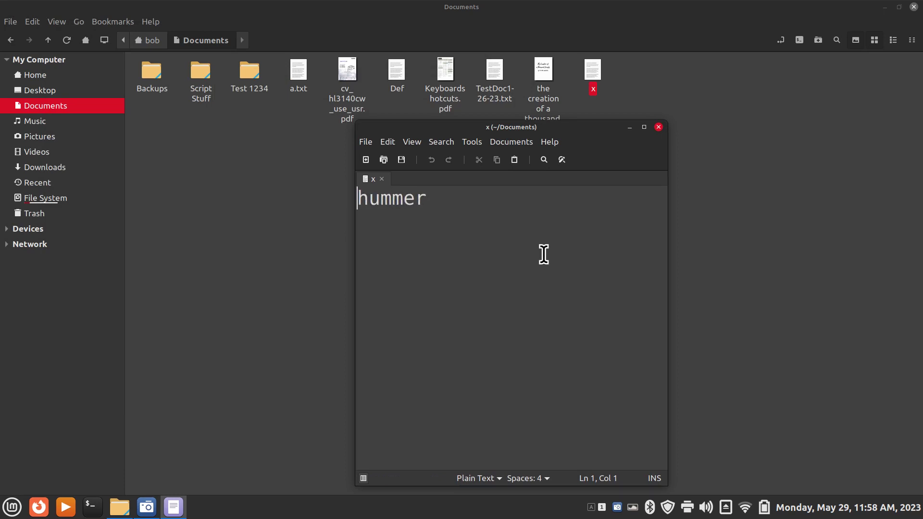
key("ctrl+q")
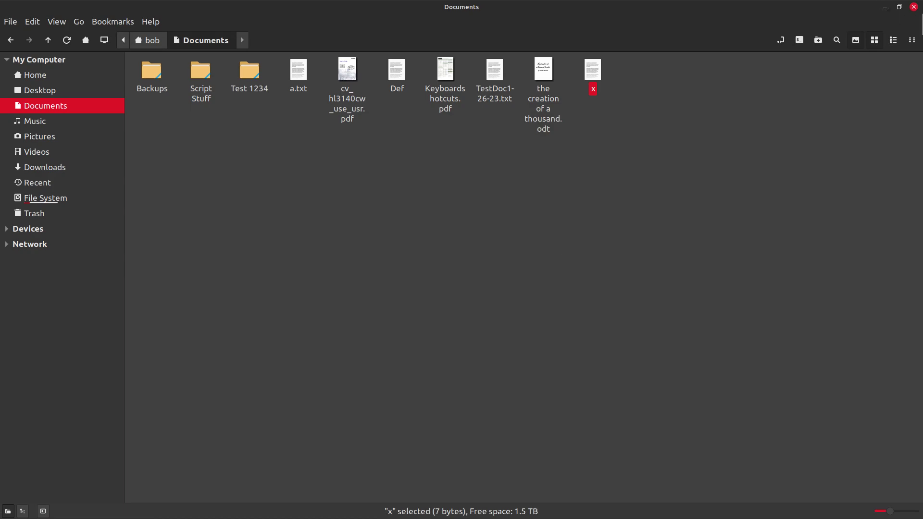
- Reopen Nemo at Home and run a content search for 'hummer'
left_click(913, 7)
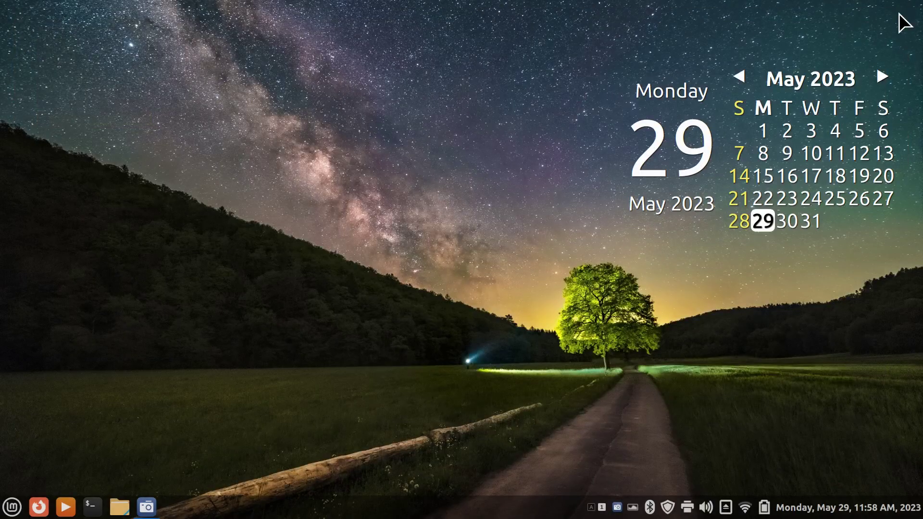
left_click(119, 507)
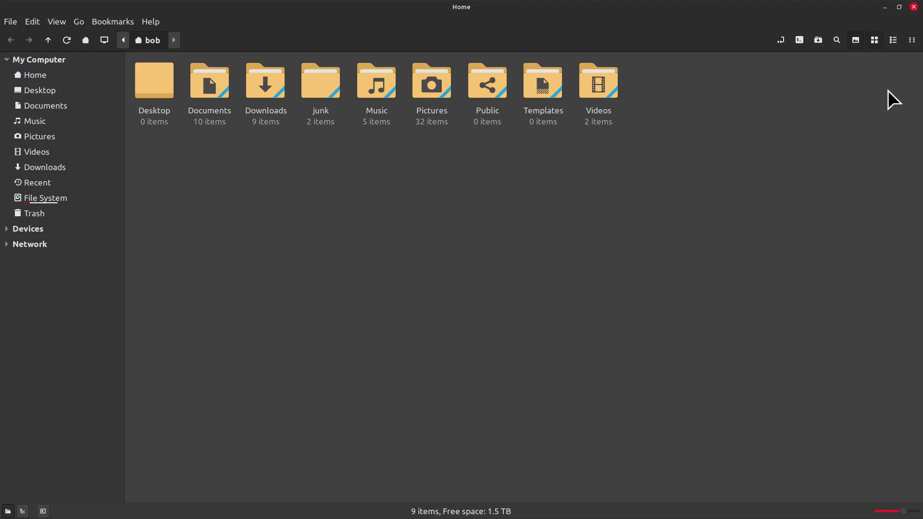
left_click(837, 40)
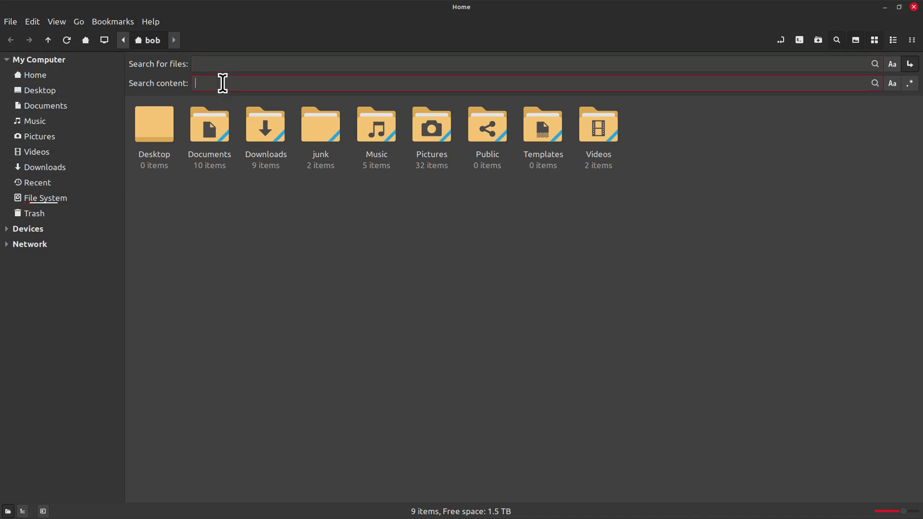
type("hummer")
key("Return")
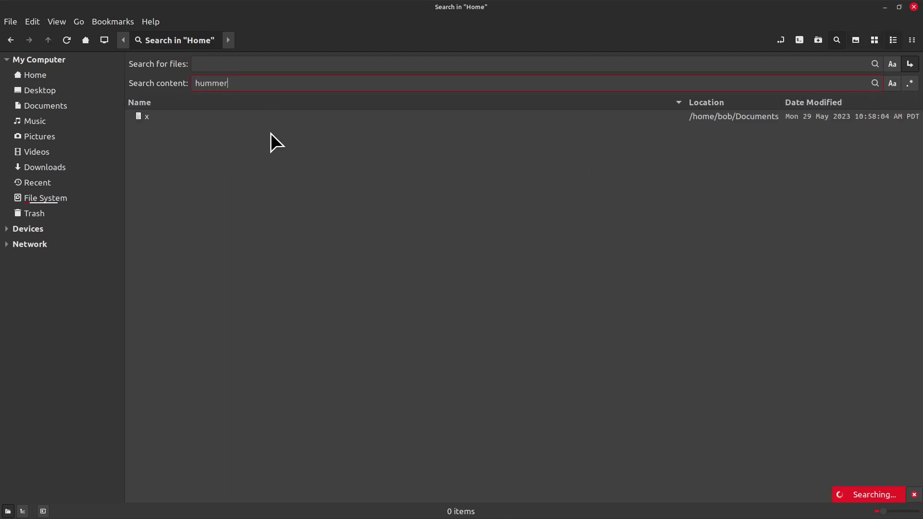
- Enlarge the results, open the found file x in Xed, zoom its text and close it
key("ctrl+plus")
key("ctrl+plus")
key("ctrl+plus")
key("ctrl+plus")
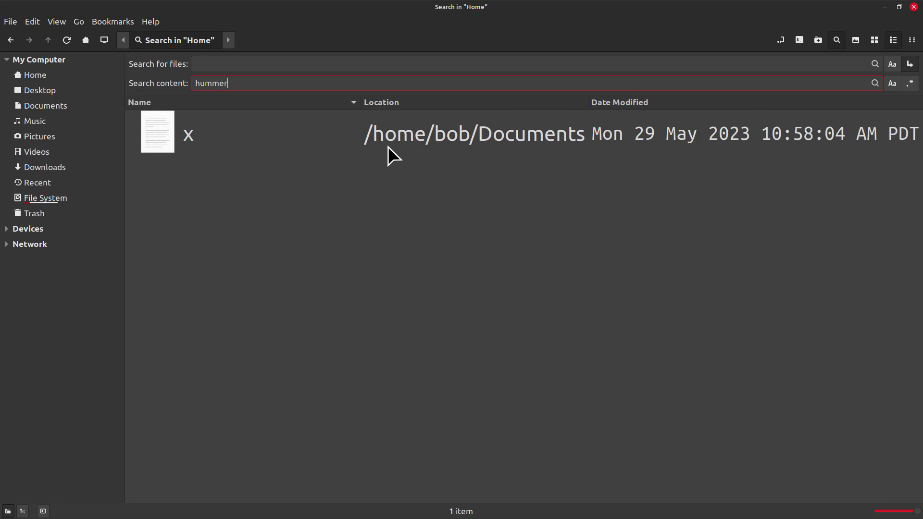
double_click(155, 125)
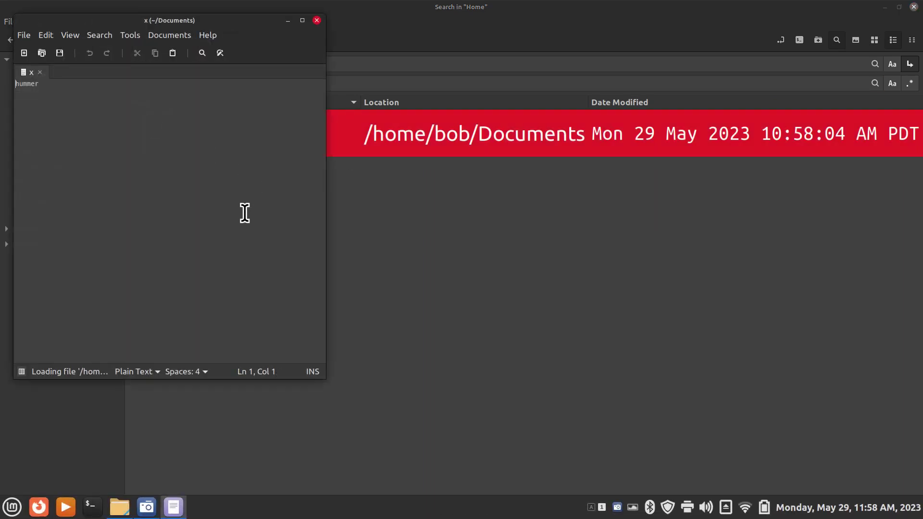
key("ctrl+plus")
key("ctrl+plus")
key("ctrl+plus")
key("ctrl+plus")
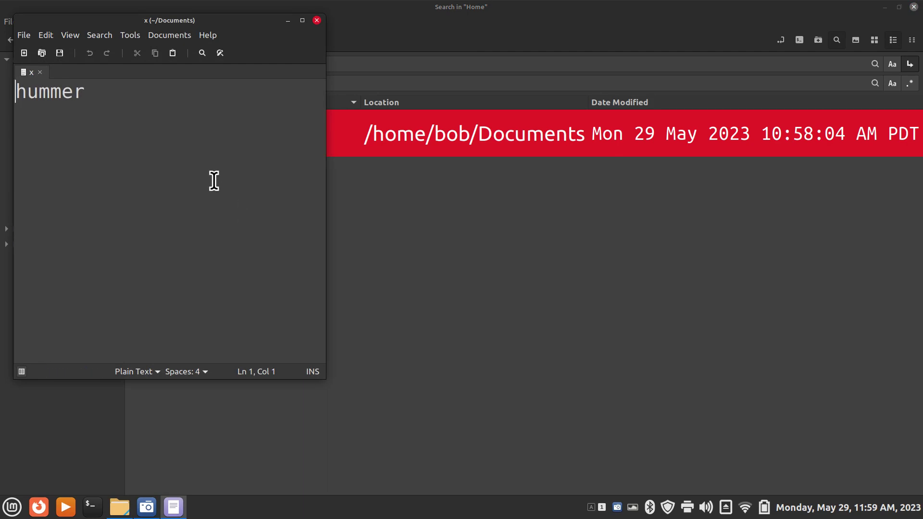
left_click(317, 21)
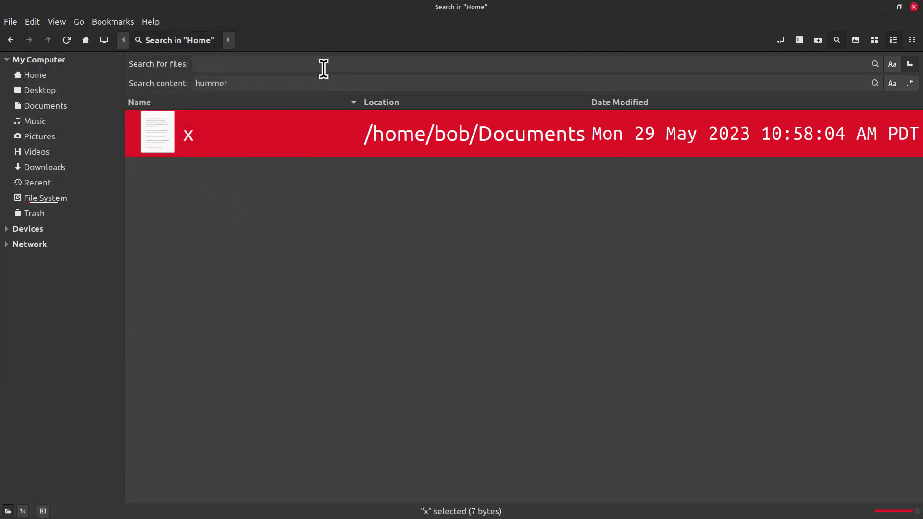
- Close the search results, launch Writer maximised and type 'Test Test one Two Three Bear'
left_click(913, 7)
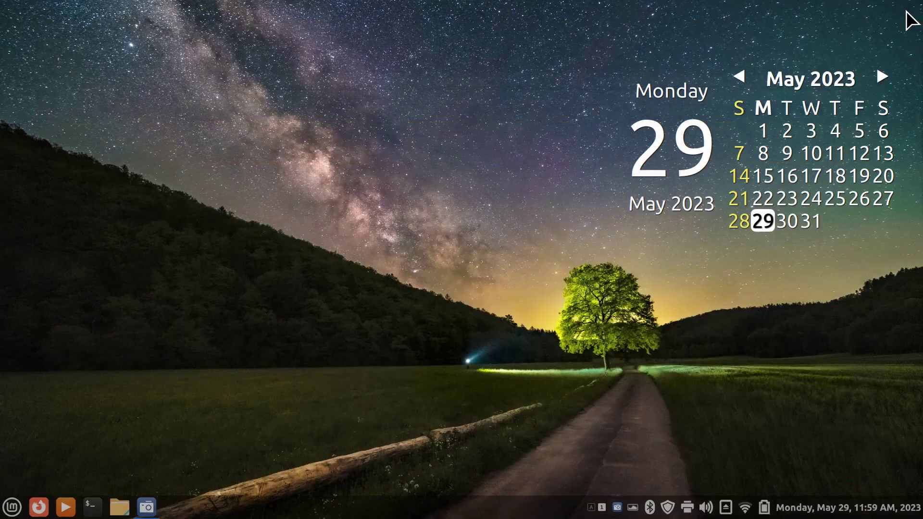
left_click(12, 507)
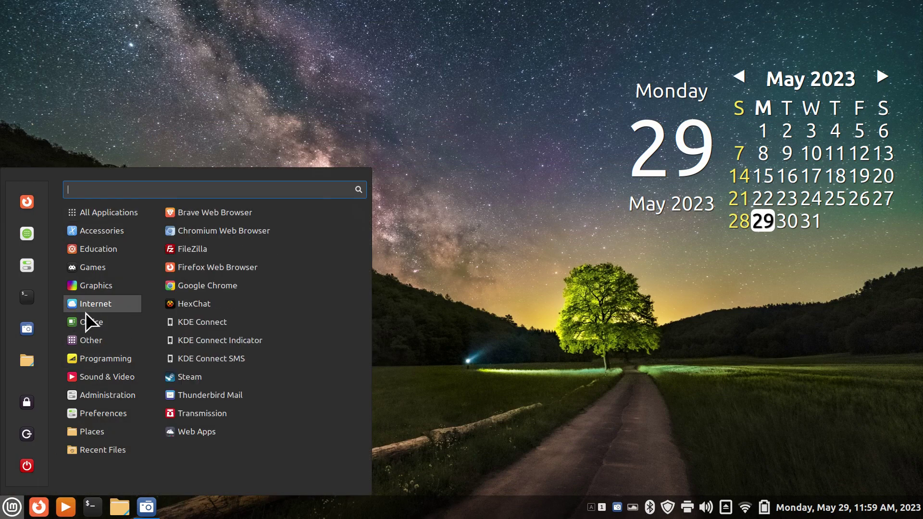
mouse_move(112, 344)
mouse_move(105, 324)
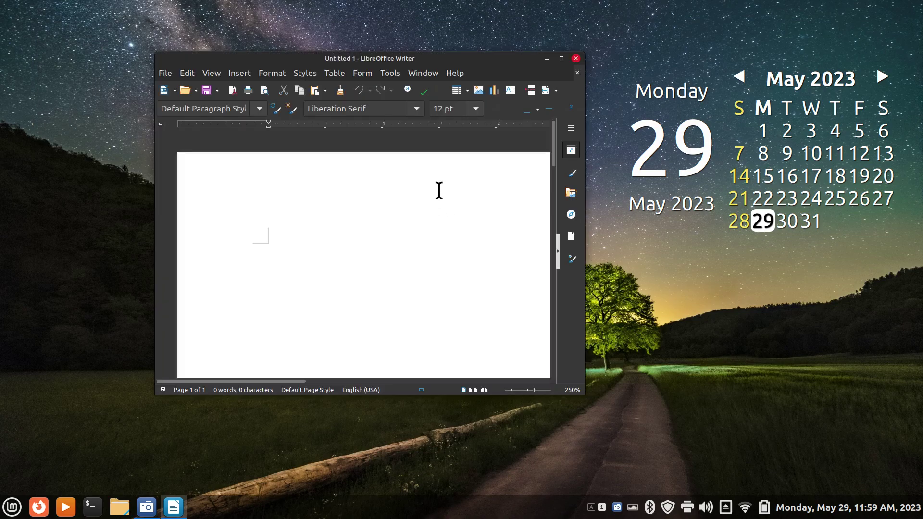
double_click(523, 56)
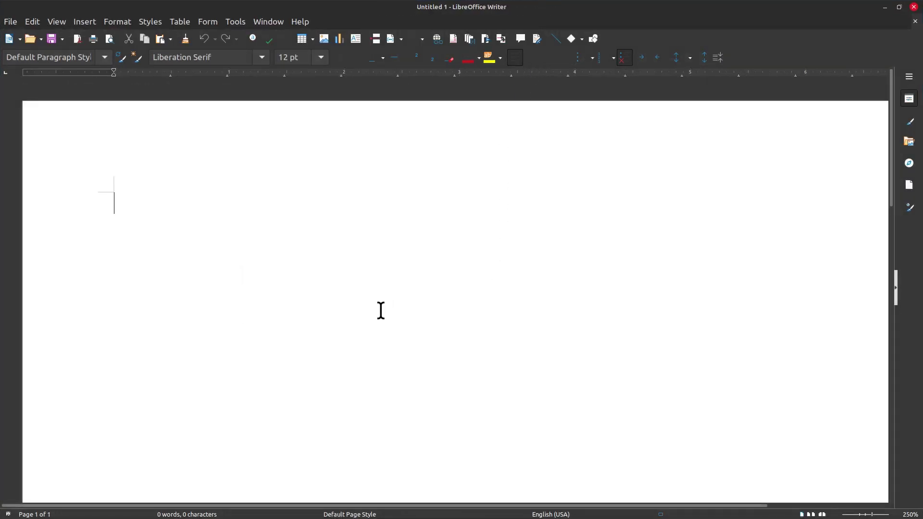
type("Test Test")
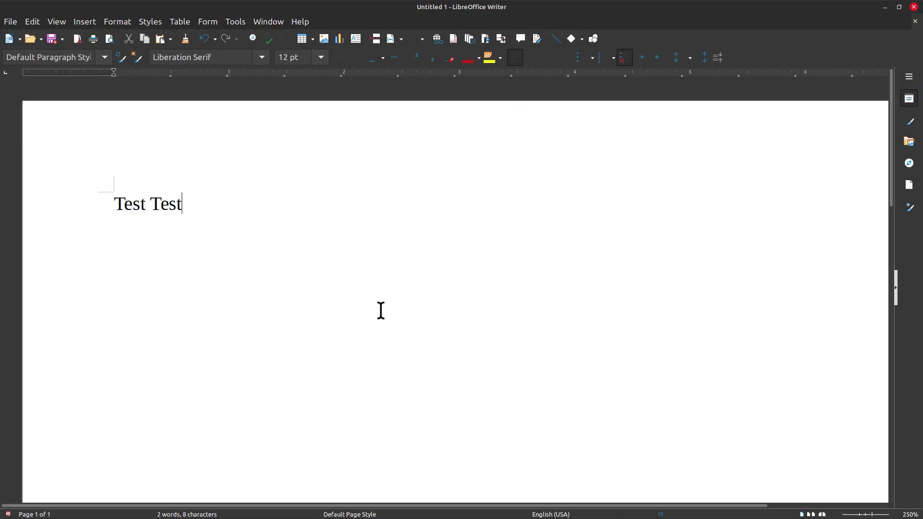
type(" one Two ")
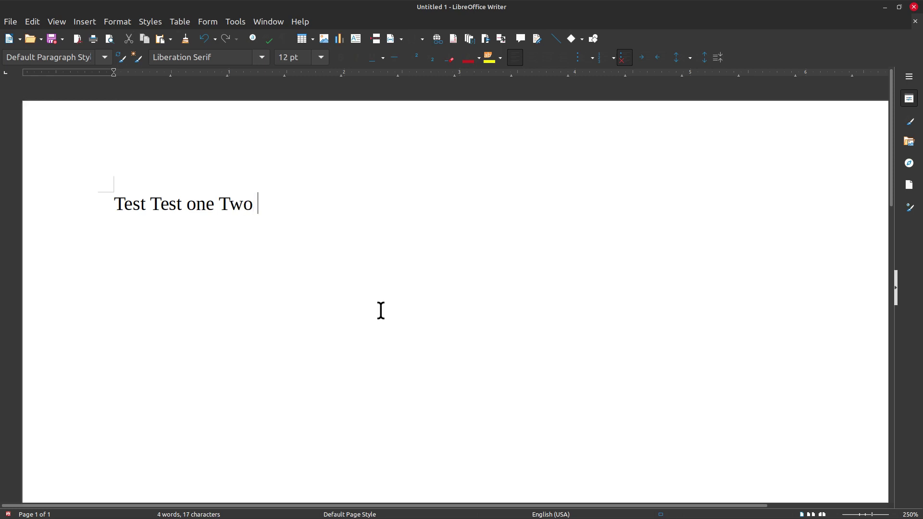
type("Three B")
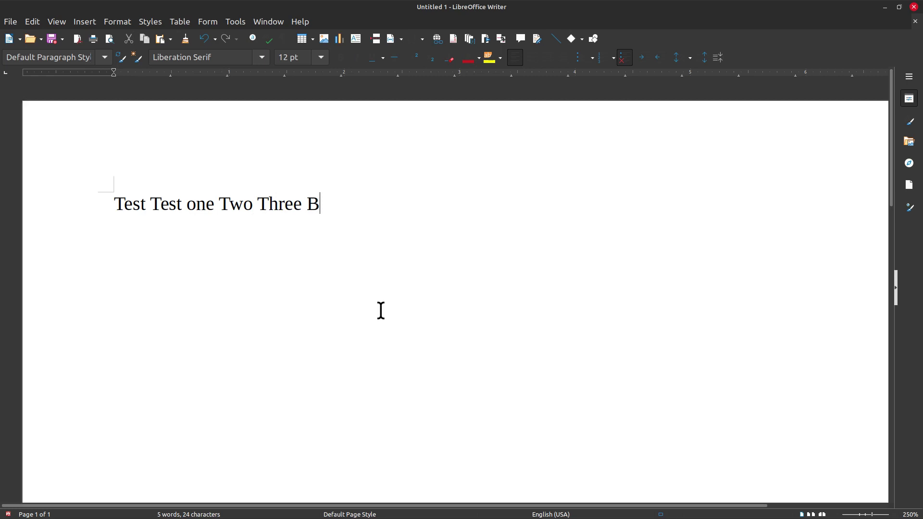
type("ear")
- Start Save As and enter the file name 'My Test'
left_click(9, 22)
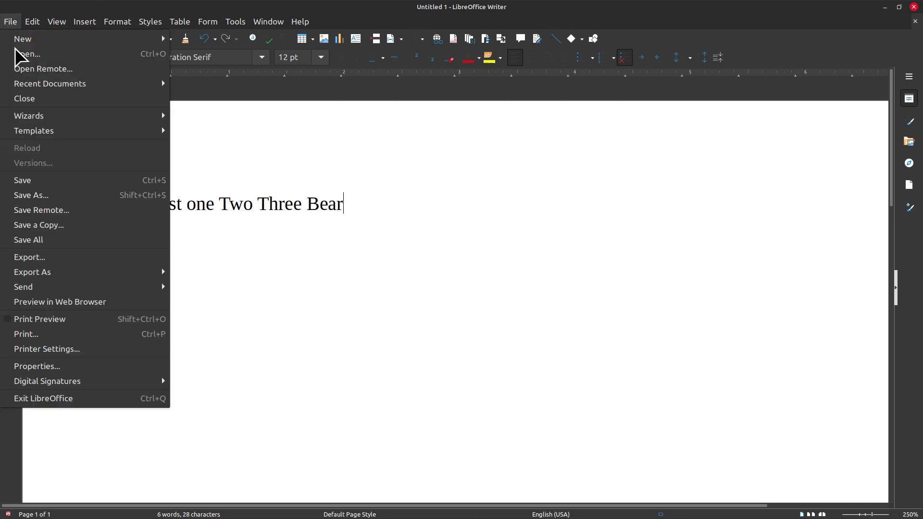
left_click(69, 195)
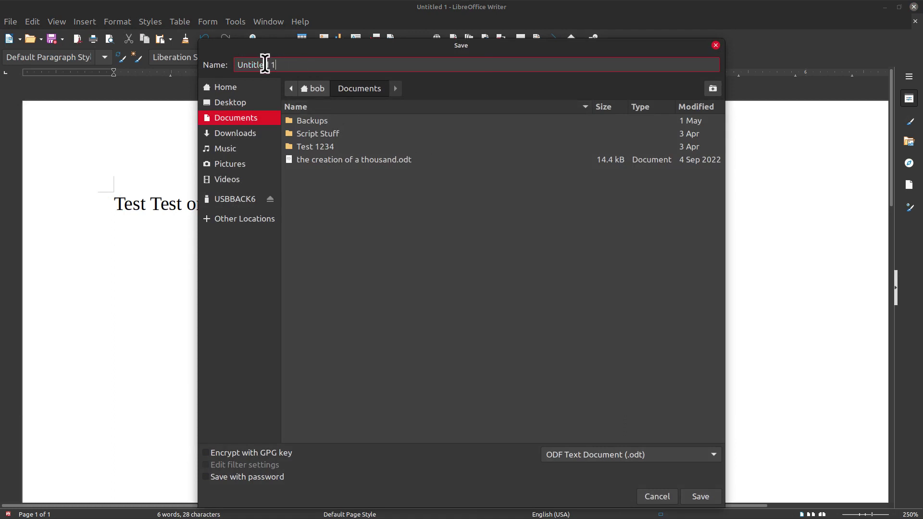
type("my Test")
left_click_drag(293, 66, 226, 65)
type("My Test")
- Save as Word 97–2003 (.doc), keep that format, close Writer and reopen Nemo at Home
left_click(650, 454)
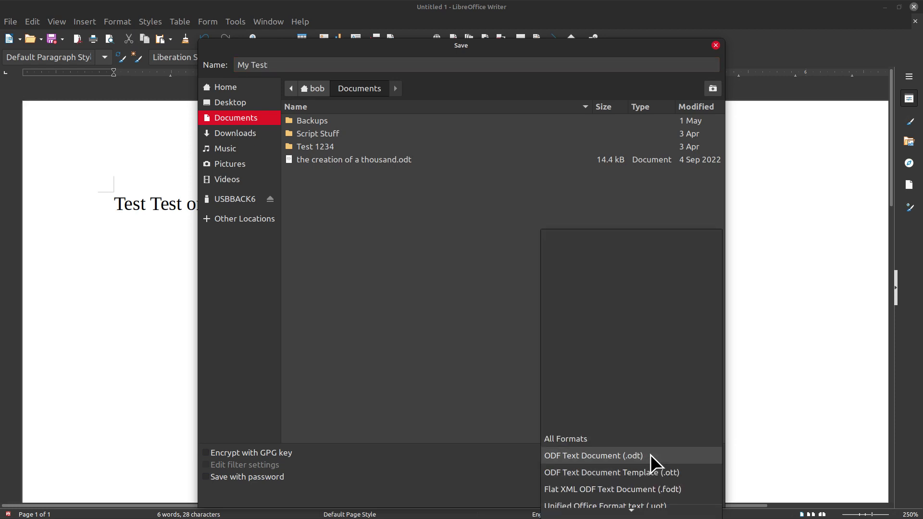
scroll(650, 456, "down", 3)
scroll(651, 457, "down", 1)
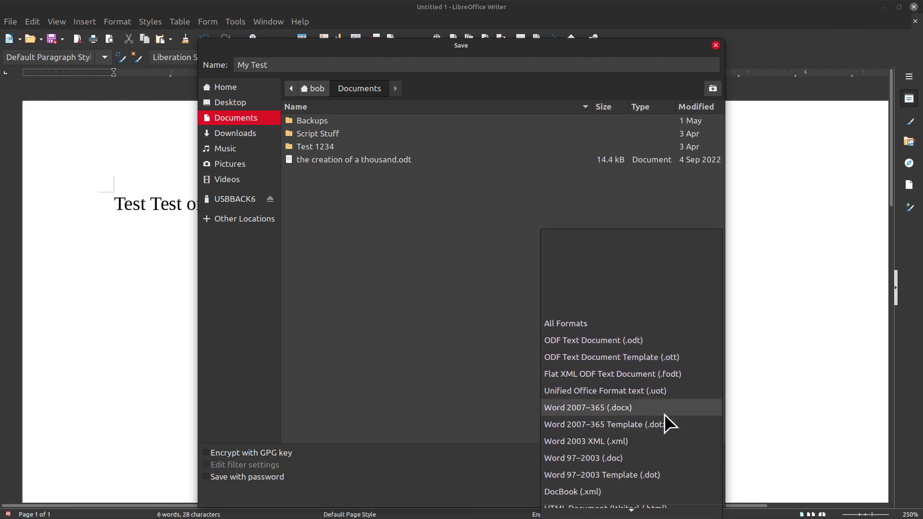
left_click(649, 462)
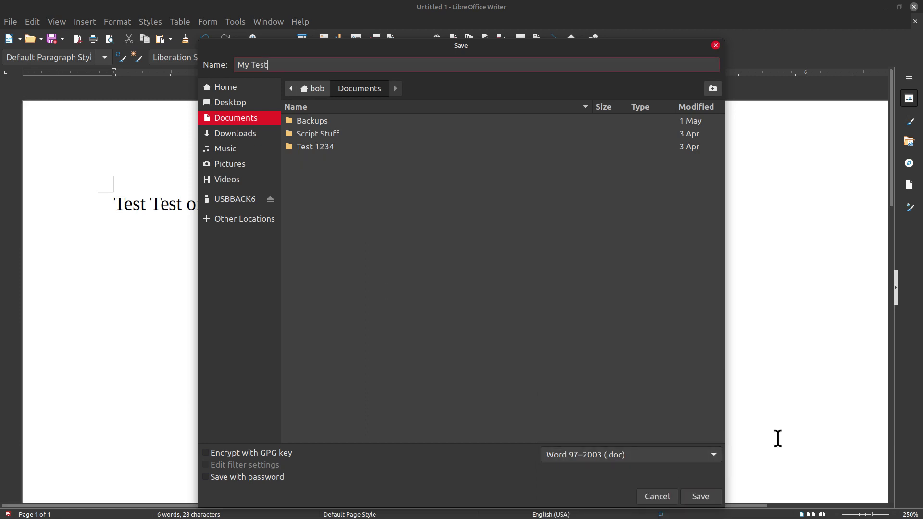
left_click(701, 496)
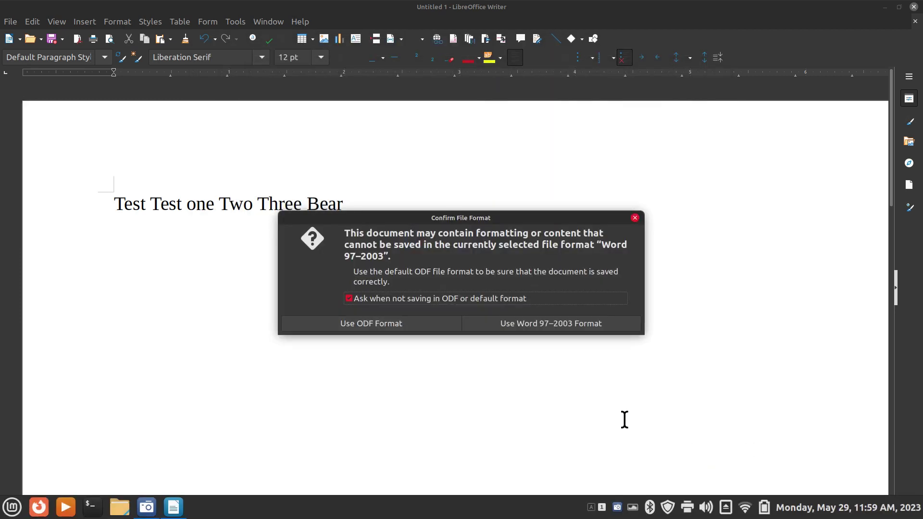
left_click(526, 326)
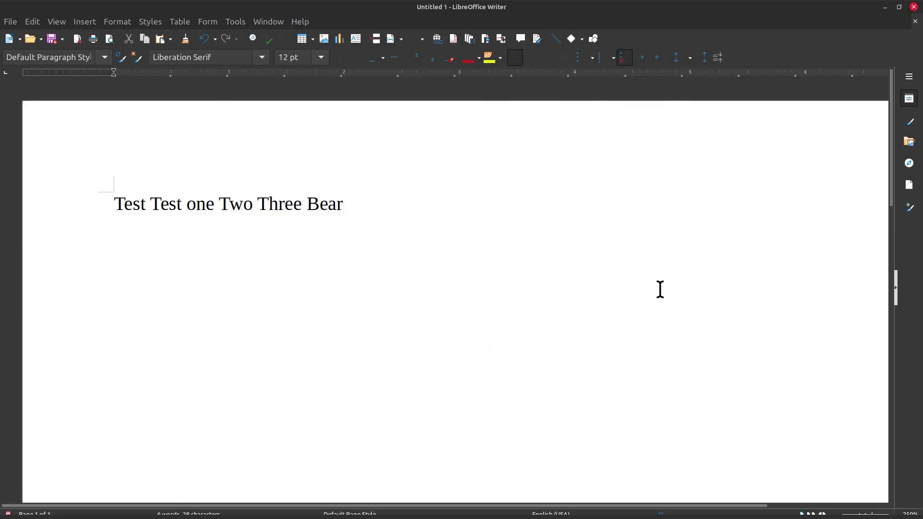
left_click(913, 7)
left_click(119, 507)
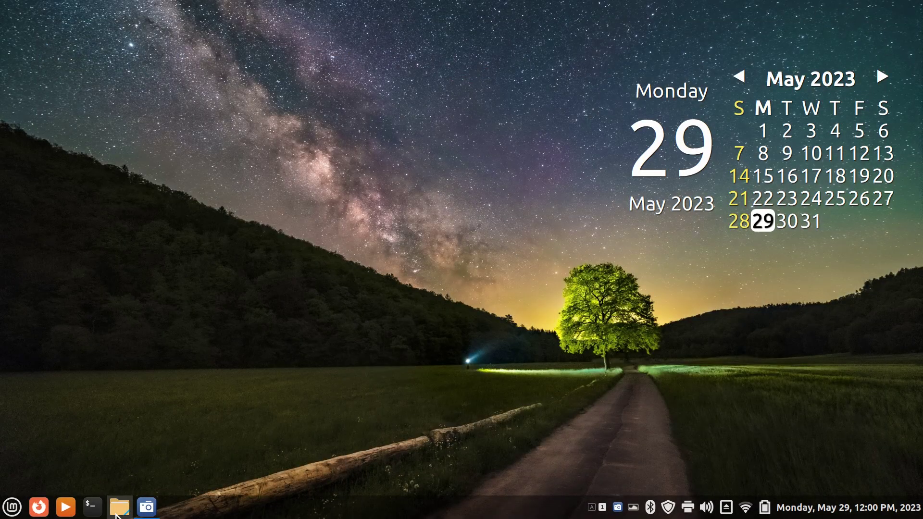
double_click(207, 84)
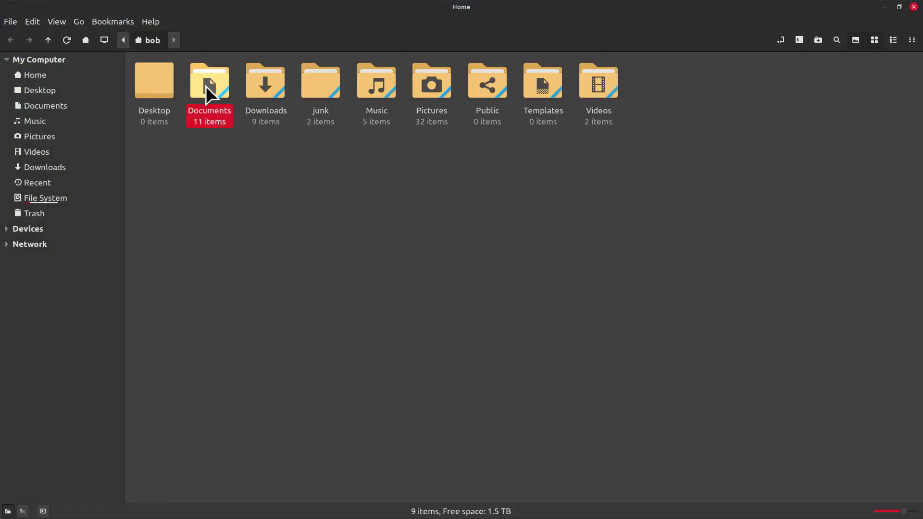
double_click(494, 67)
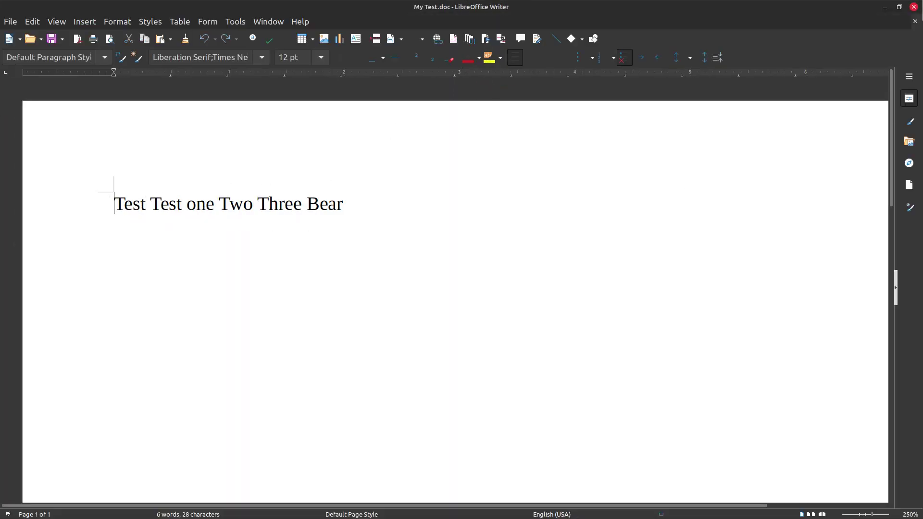
left_click(913, 7)
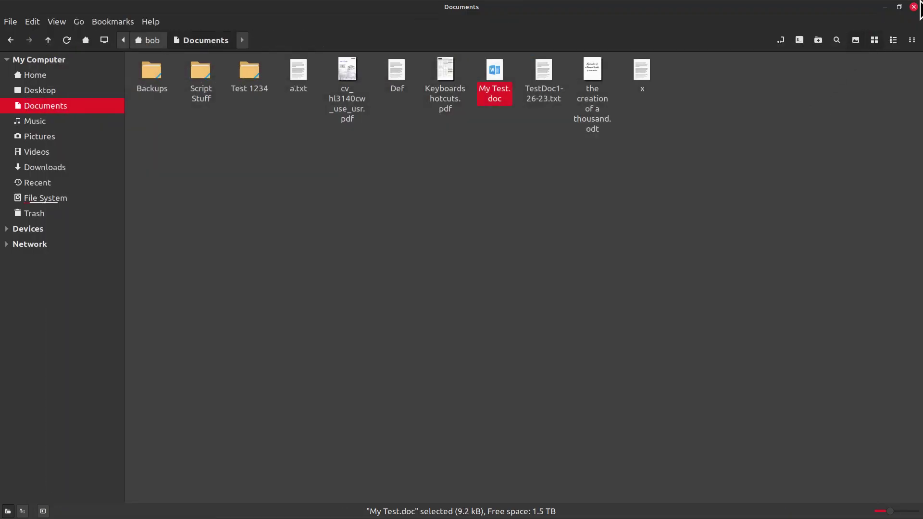
left_click(914, 7)
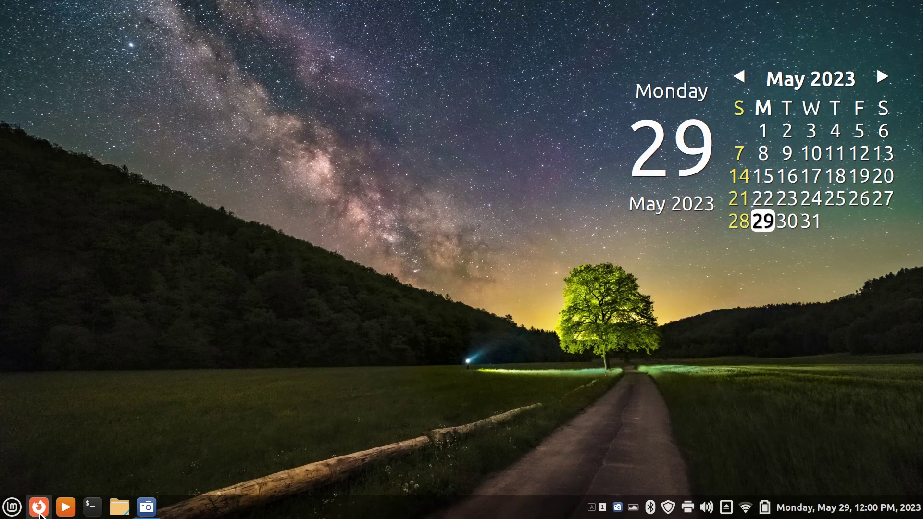
left_click(119, 507)
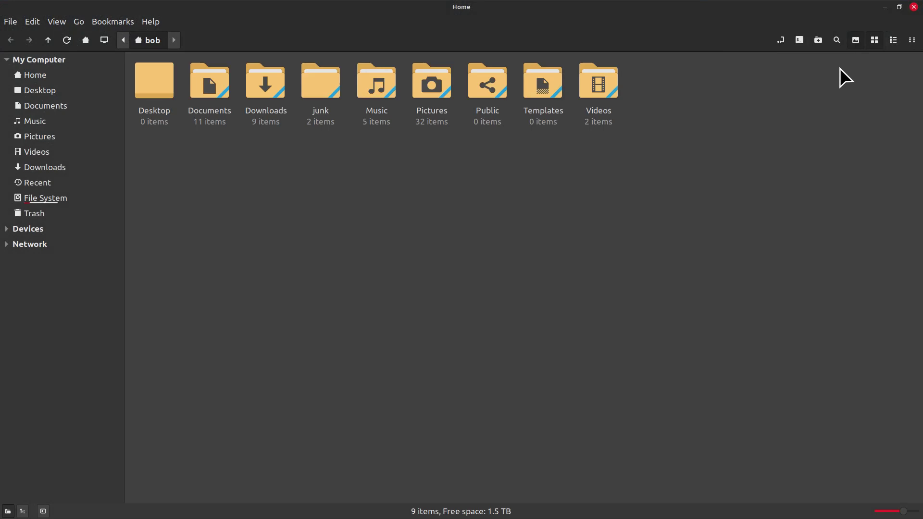
left_click(837, 40)
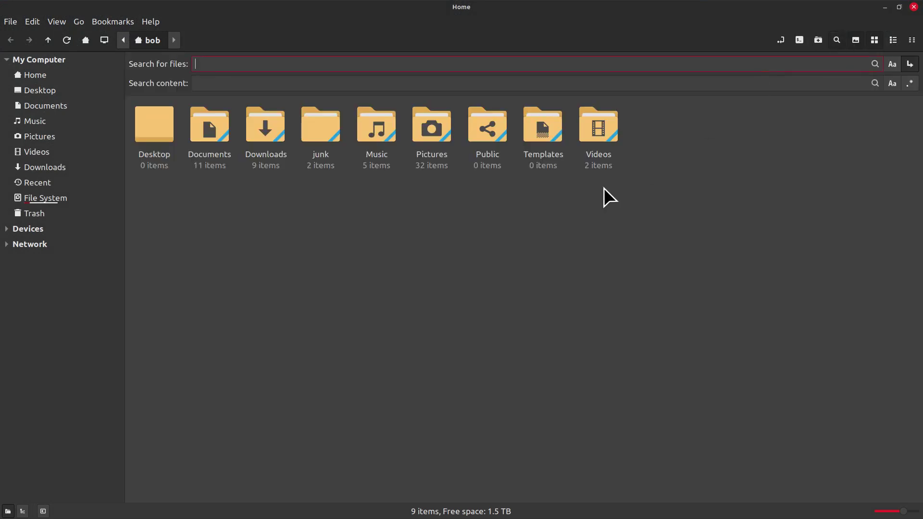
left_click(227, 89)
type("bear")
key("Return")
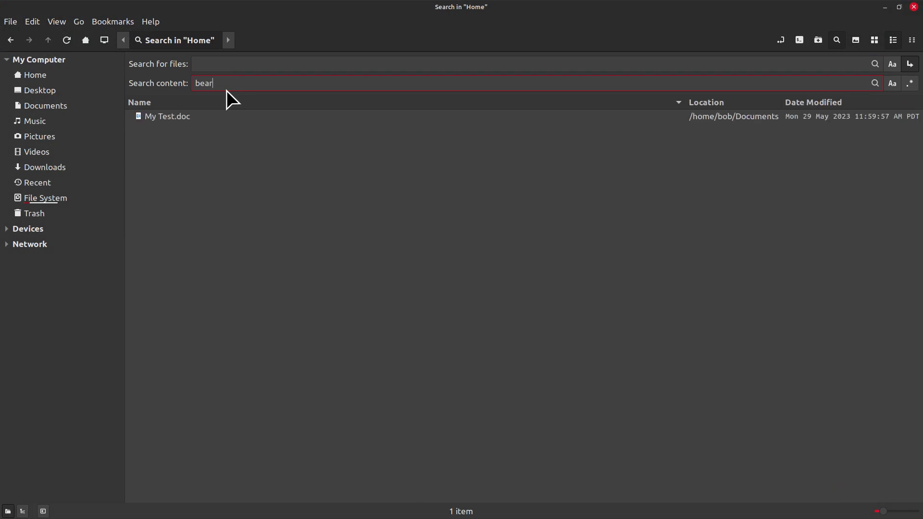
scroll(346, 258, "up", 5)
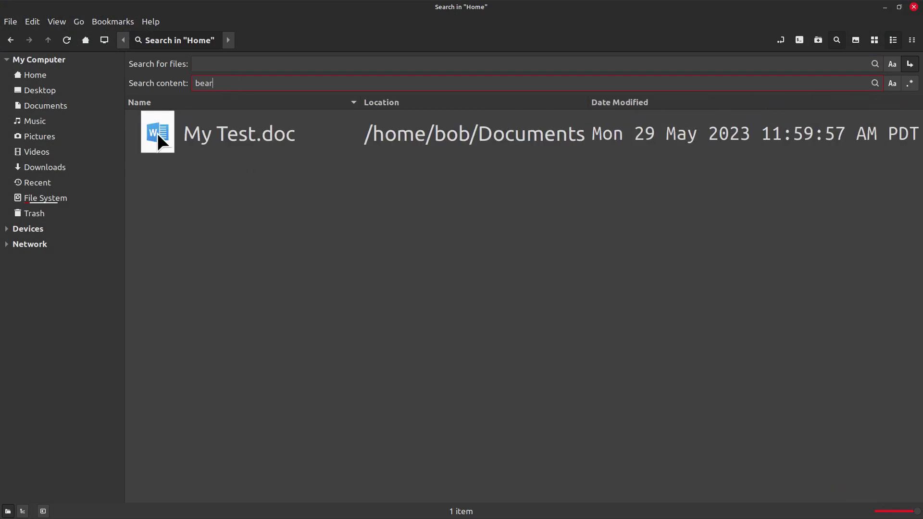
double_click(156, 134)
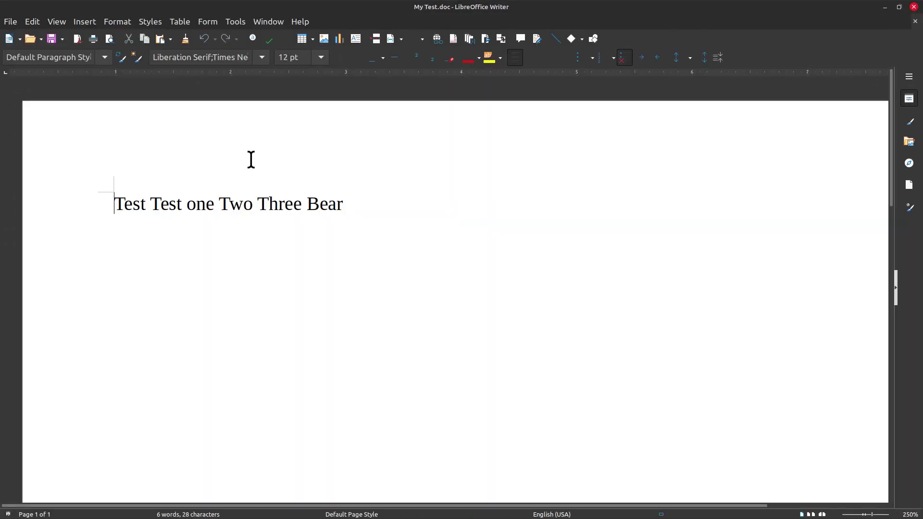
left_click_drag(302, 204, 720, 203)
key("alt+Tab")
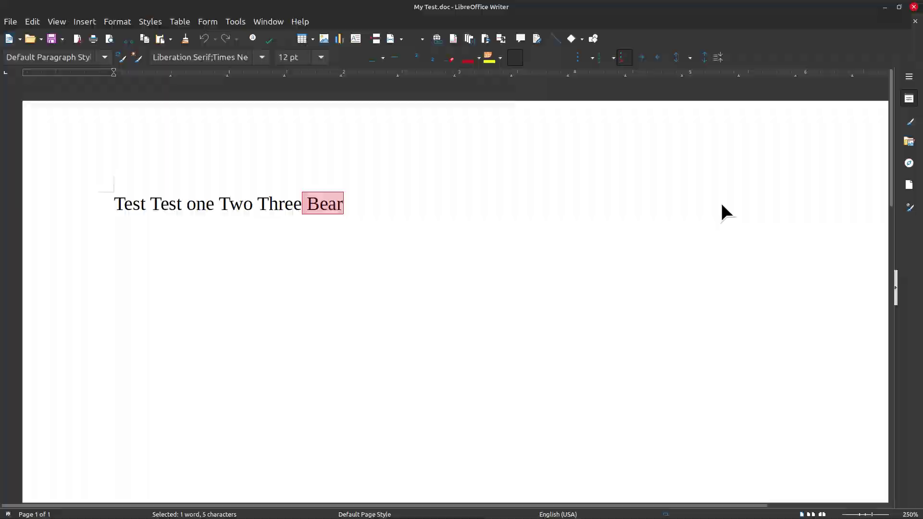
key("ctrl+minus")
key("ctrl+minus")
key("ctrl+minus")
key("ctrl+minus")
key("ctrl+minus")
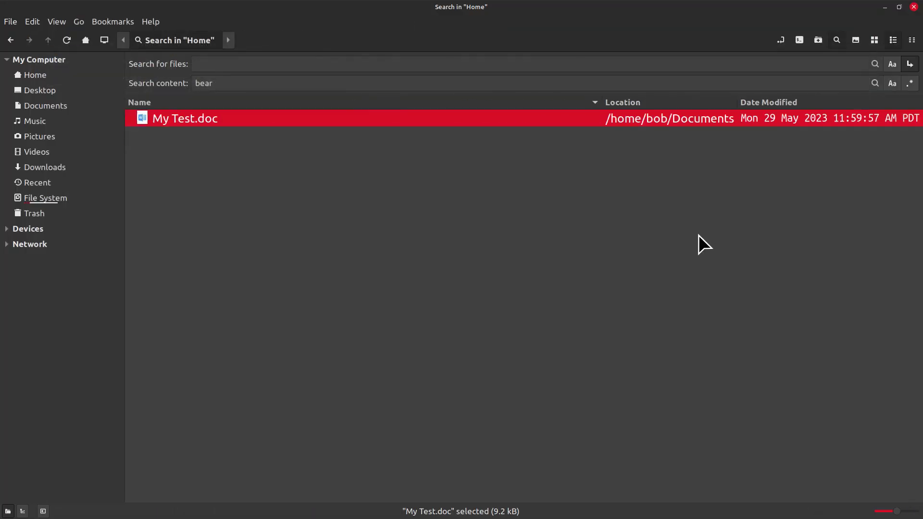
- Open Pictures and quick-preview the image 950490.png and the printer user's guide PDF
left_click(82, 76)
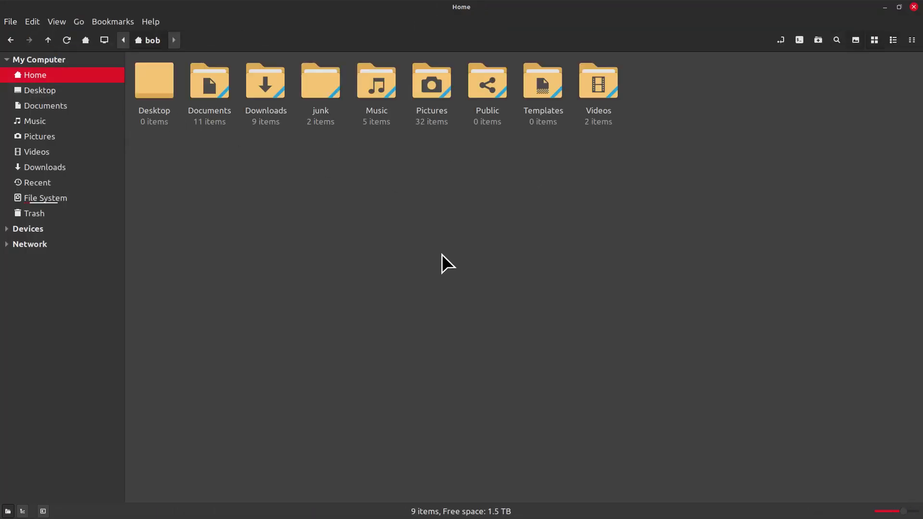
left_click(53, 137)
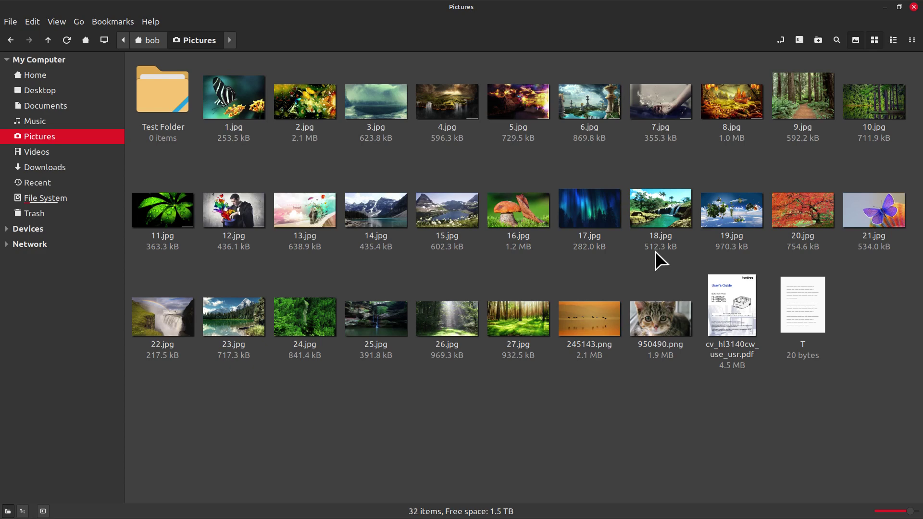
left_click(658, 313)
key("space")
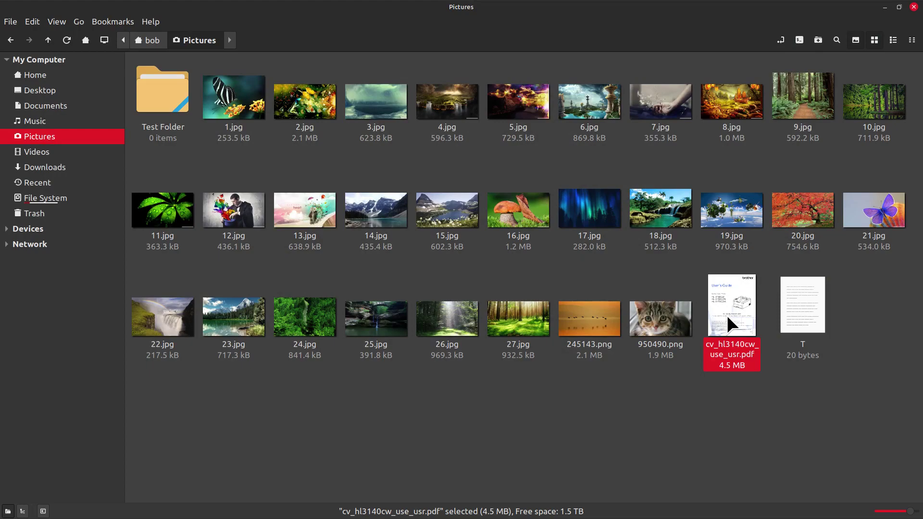
key("space")
scroll(727, 318, "down", 10)
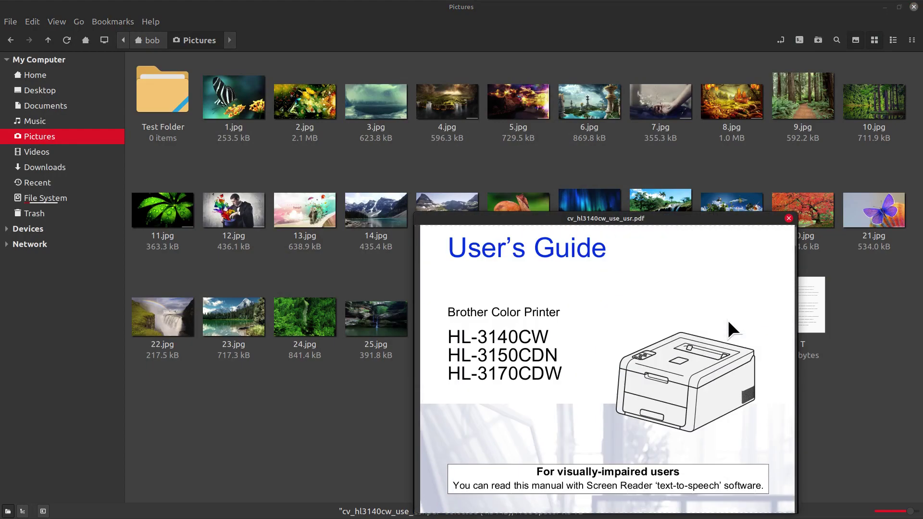
scroll(726, 322, "down", 5)
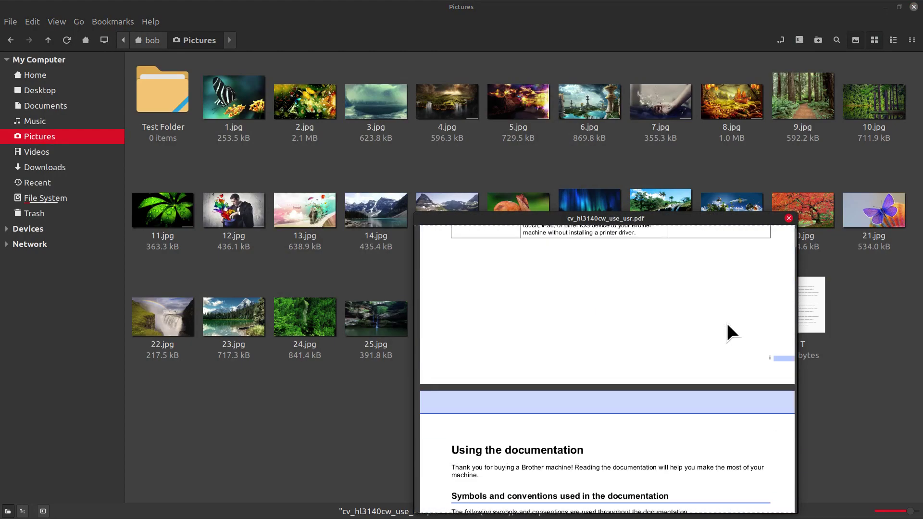
scroll(726, 320, "up", 10)
key("space")
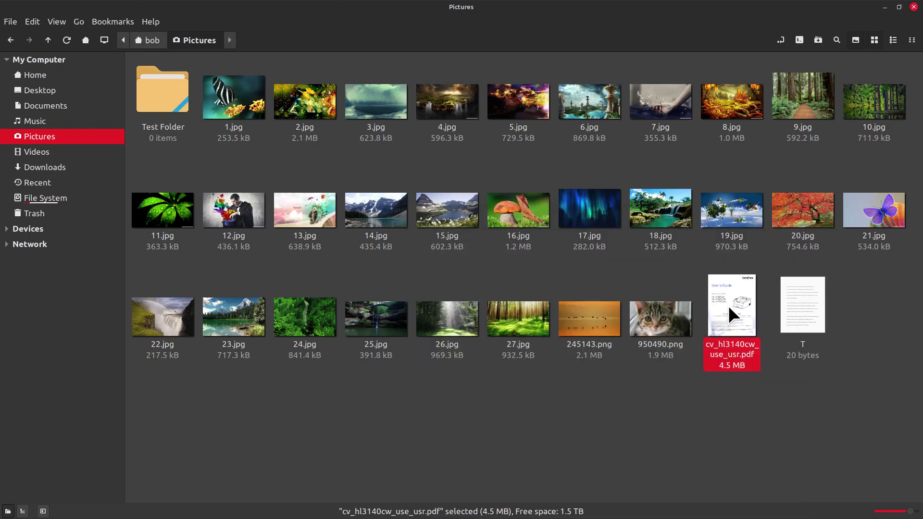
- Open the PDF manual in Xreader, view its About information, then close the viewer
double_click(728, 304)
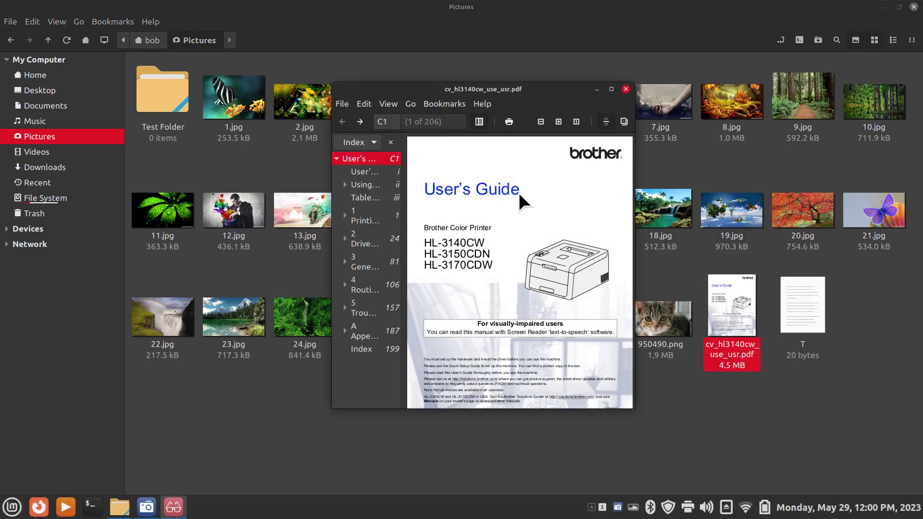
left_click(482, 105)
left_click(504, 136)
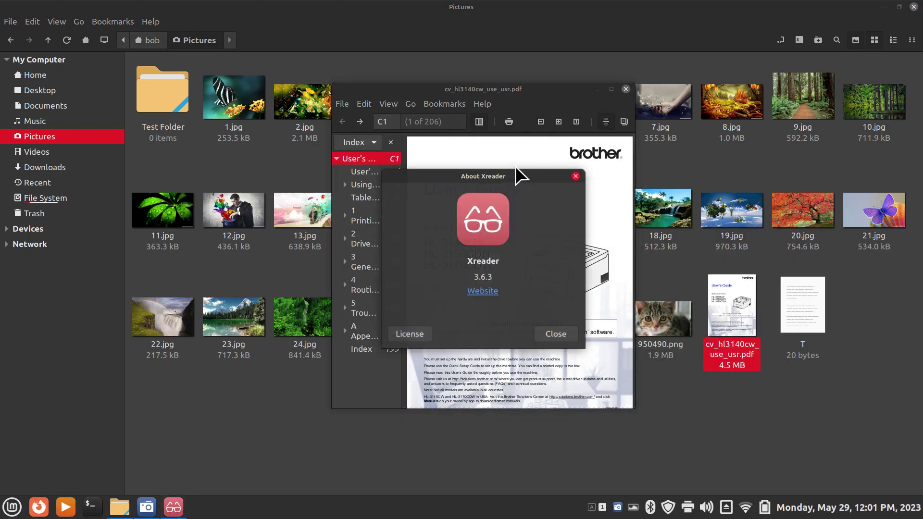
left_click(570, 331)
scroll(507, 265, "down", 5)
scroll(508, 265, "up", 4)
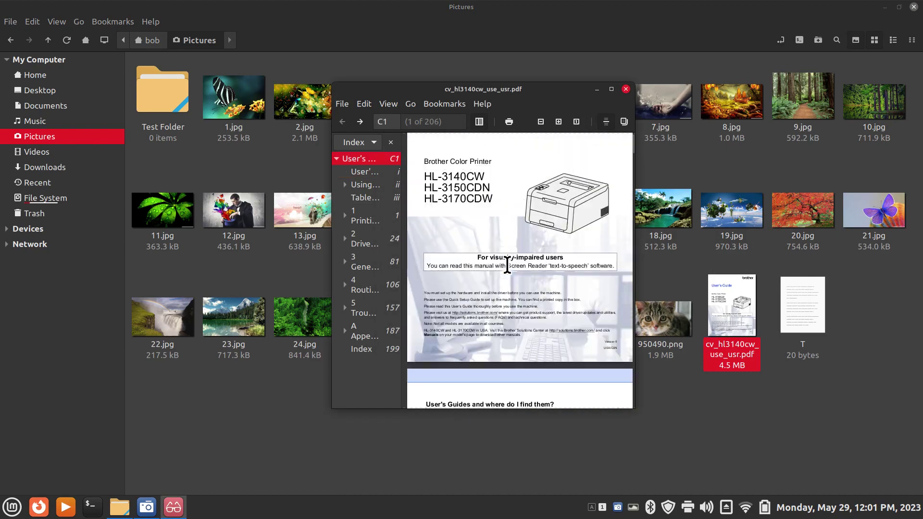
scroll(507, 264, "up", 3)
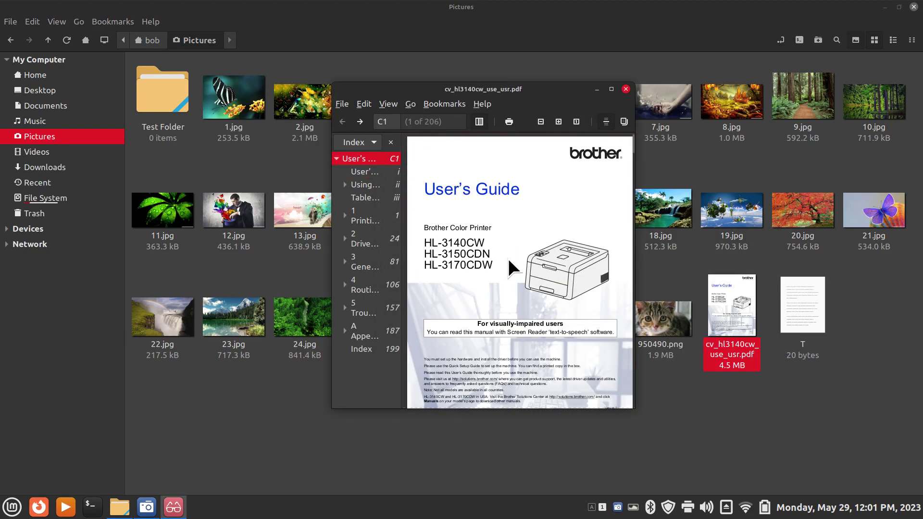
key("ctrl+w")
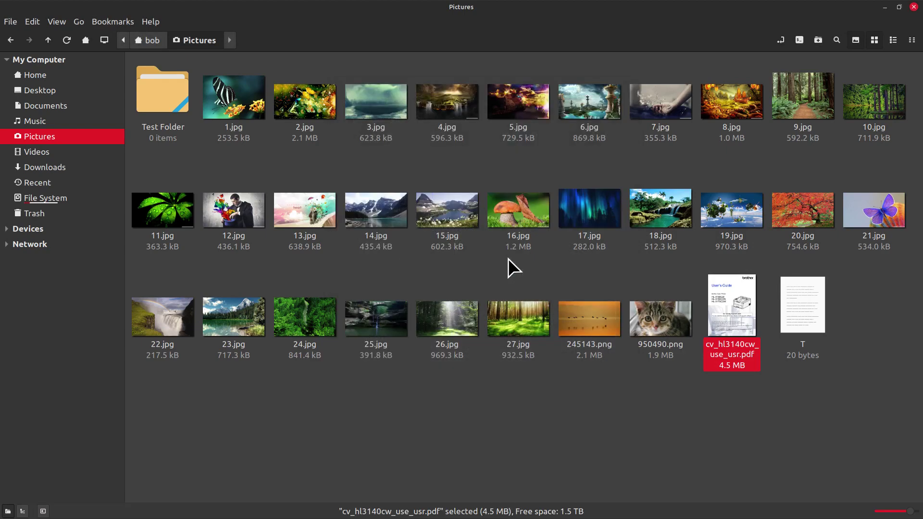
- Quick-preview text file T, then preview 16.jpg fullscreen and close it
left_click(800, 308)
key("space")
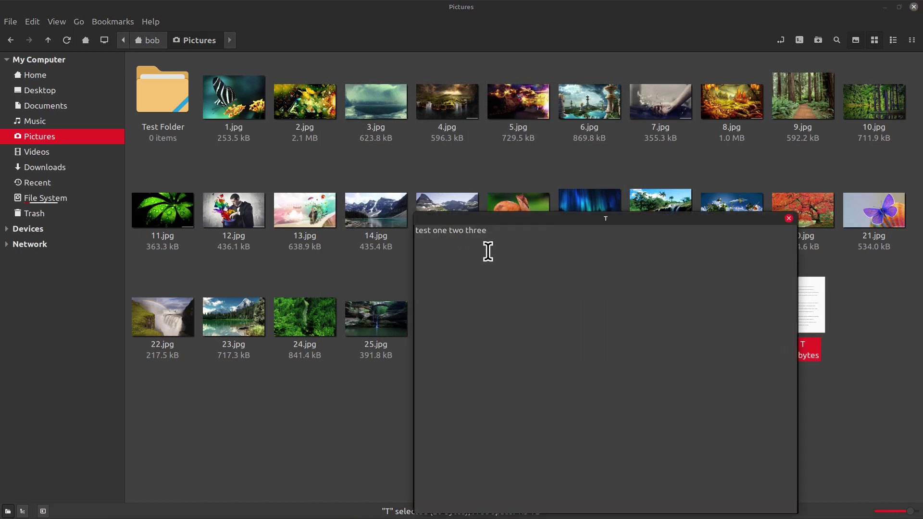
key("space")
left_click(511, 216)
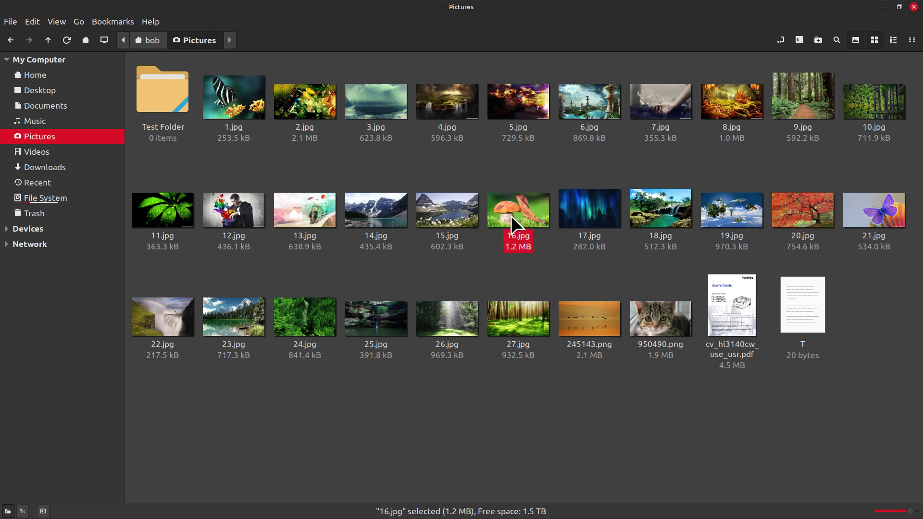
key("space")
mouse_move(661, 384)
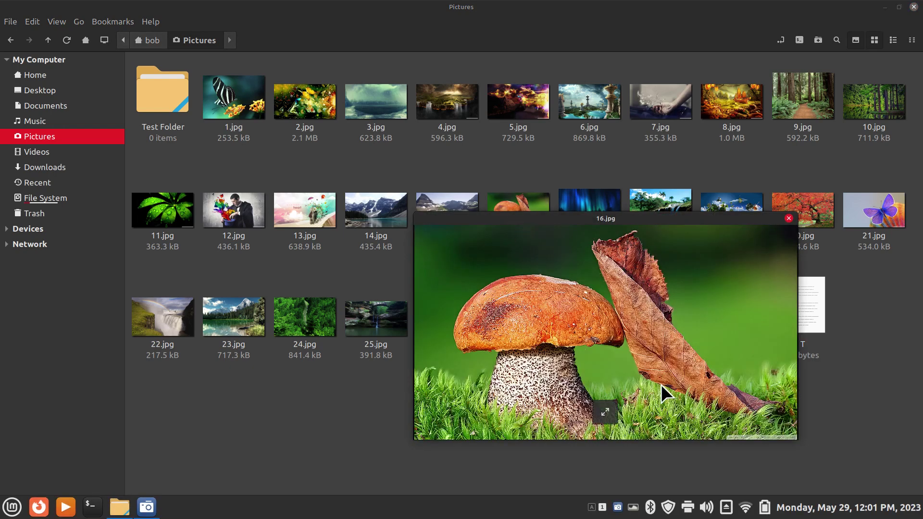
left_click(605, 413)
key("space")
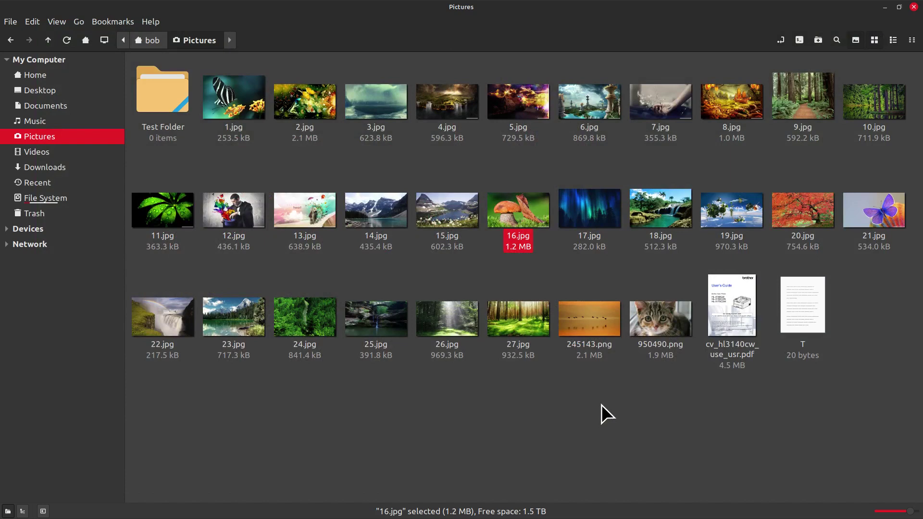
- Switch Pictures to List View, try Compact View, then return to List View
left_click(897, 41)
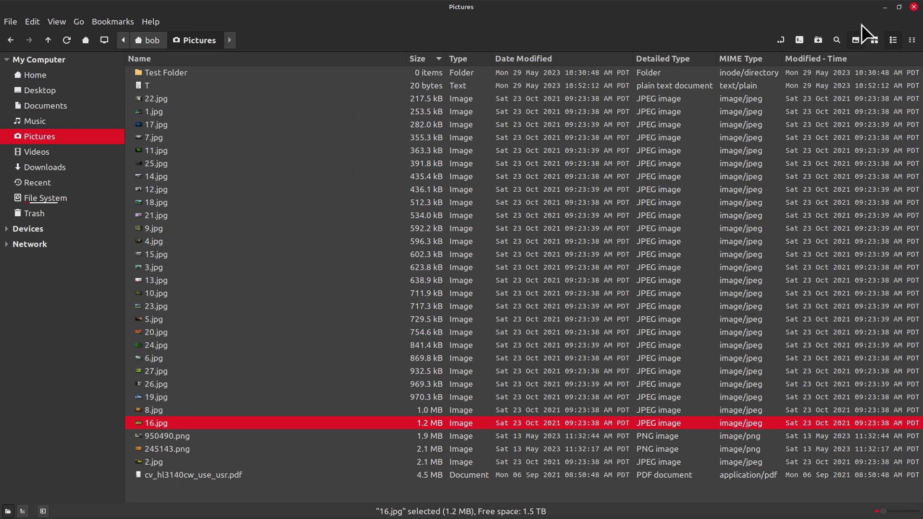
left_click(913, 41)
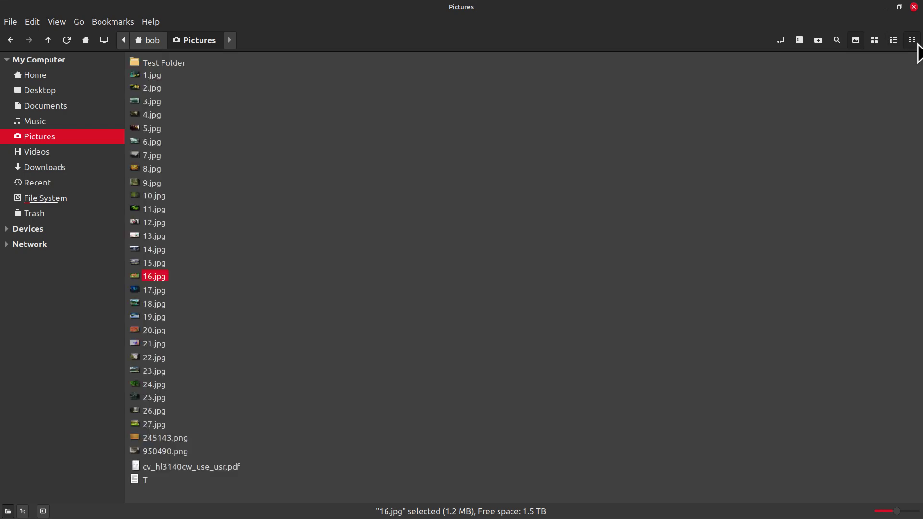
left_click(892, 41)
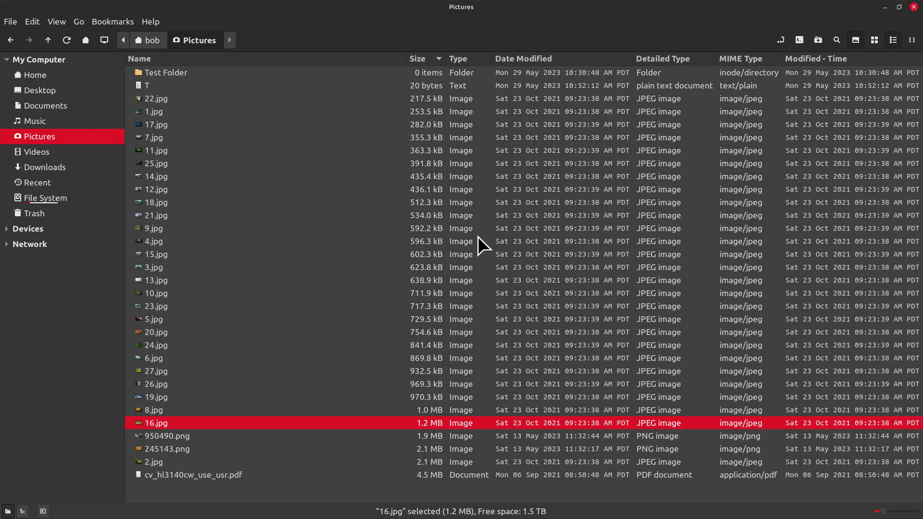
left_click(27, 22)
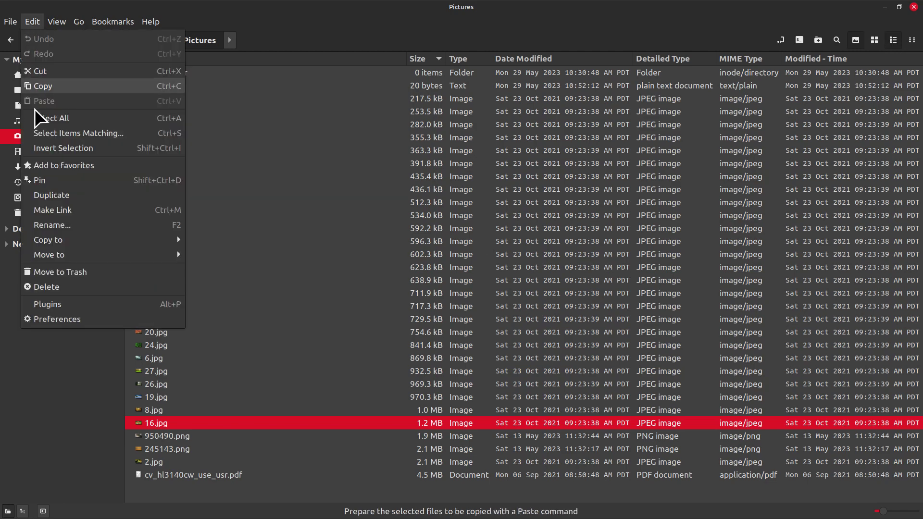
- In Preferences > List Columns, untick Modified–Time, MIME Type, Detailed Type, Date Modified, Type and Size
left_click(100, 315)
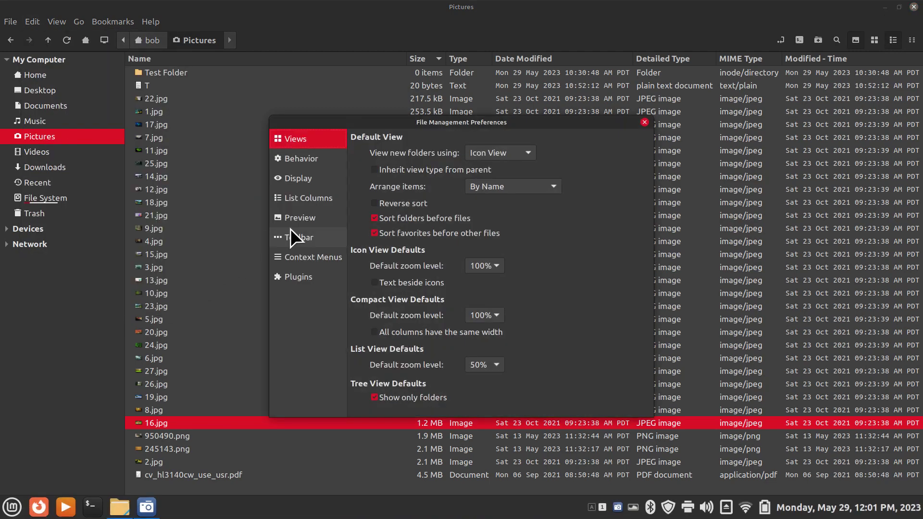
left_click(312, 197)
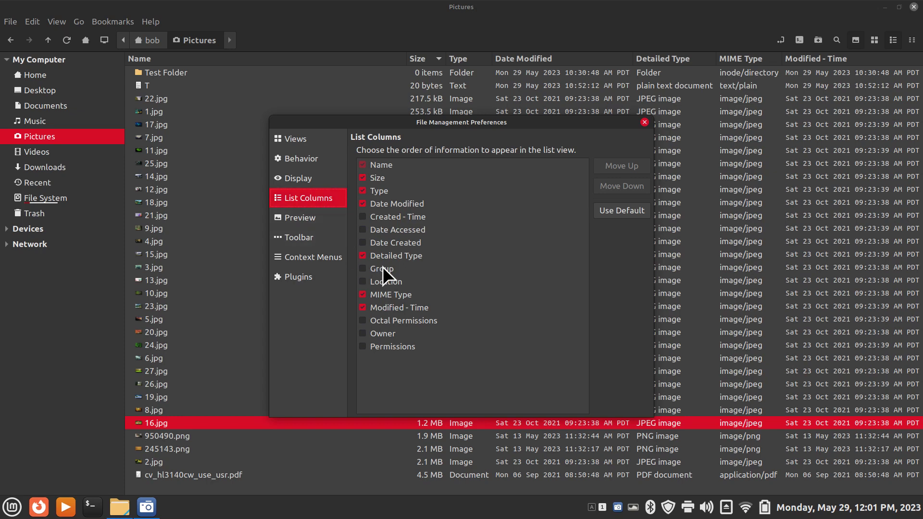
left_click(363, 307)
left_click(363, 295)
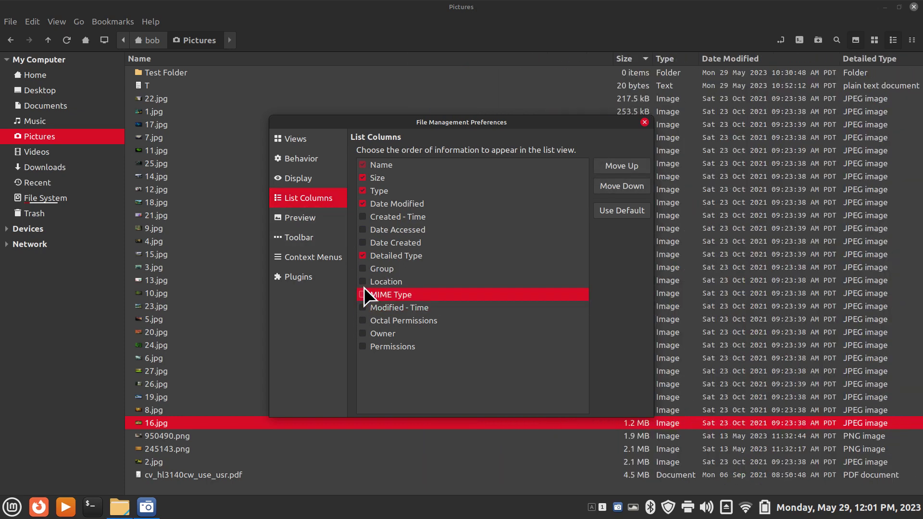
left_click(363, 255)
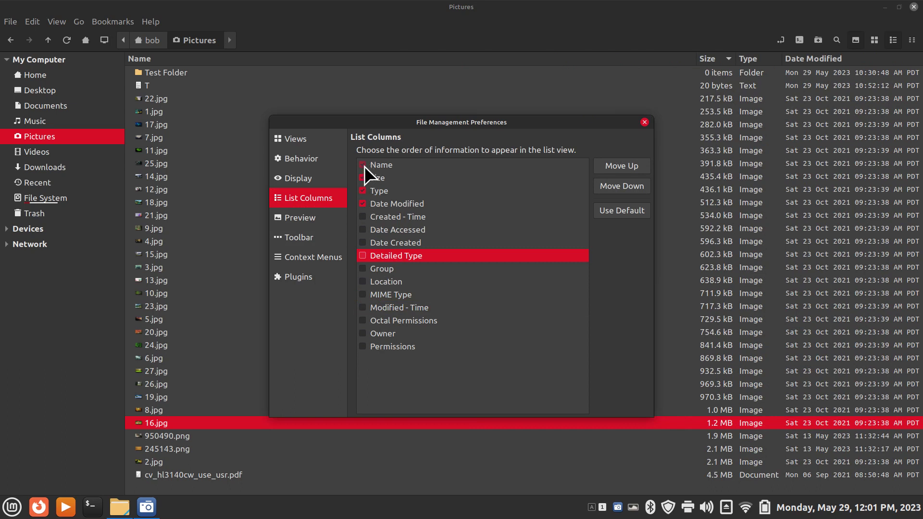
left_click(363, 204)
left_click(363, 190)
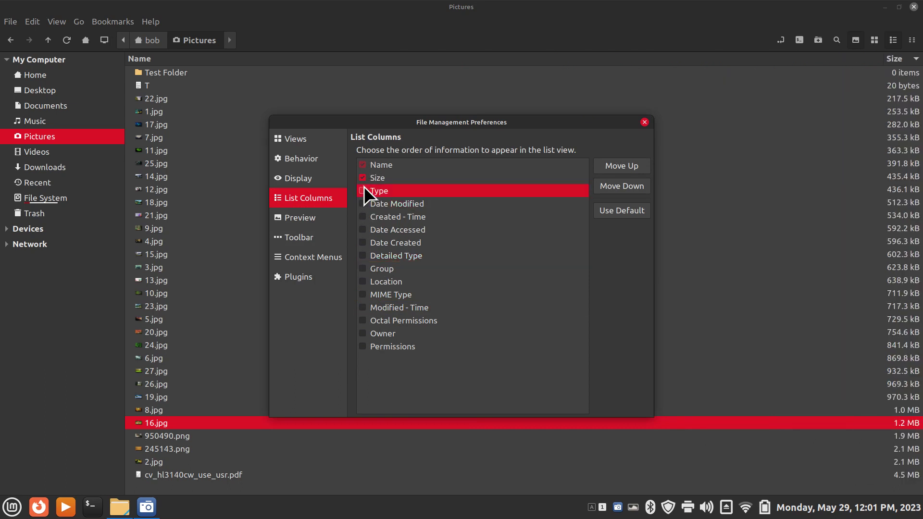
left_click(364, 178)
left_click(381, 164)
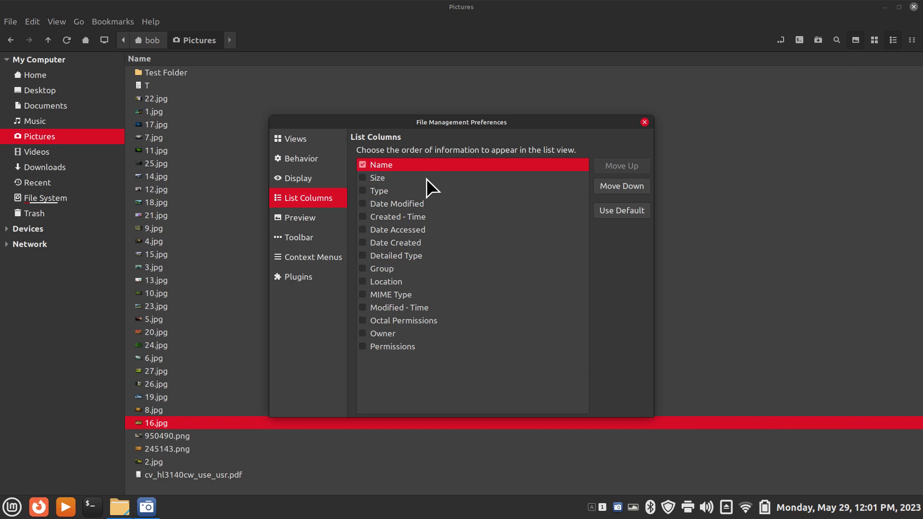
- Re-enable Size, Type and Date Modified and add Owner, leaving Permissions off
left_click(363, 177)
left_click(364, 192)
left_click(363, 203)
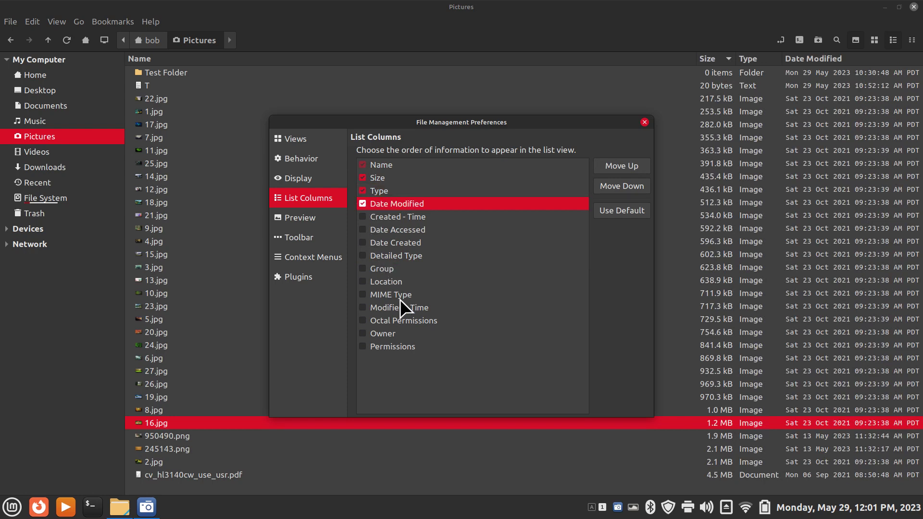
left_click(365, 348)
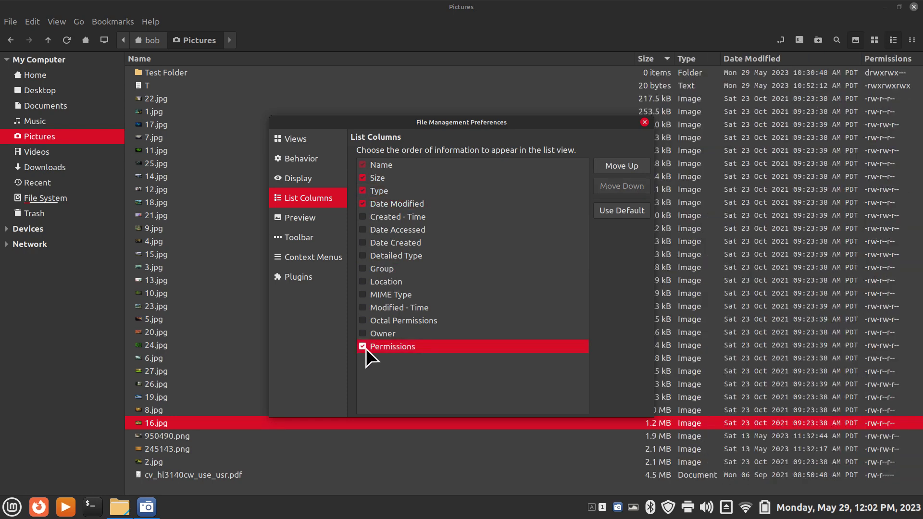
left_click(362, 332)
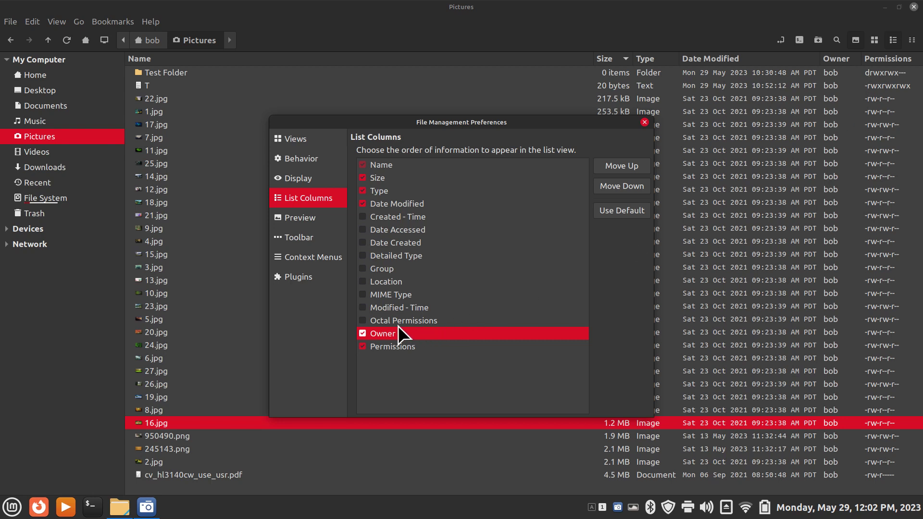
left_click(363, 347)
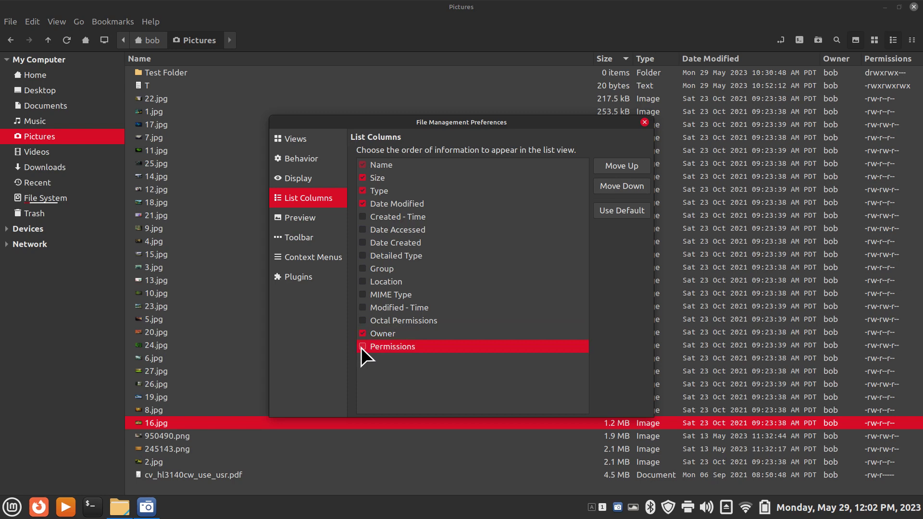
- Close Preferences and sort by Name, then Type, flipping each order and back
left_click(644, 123)
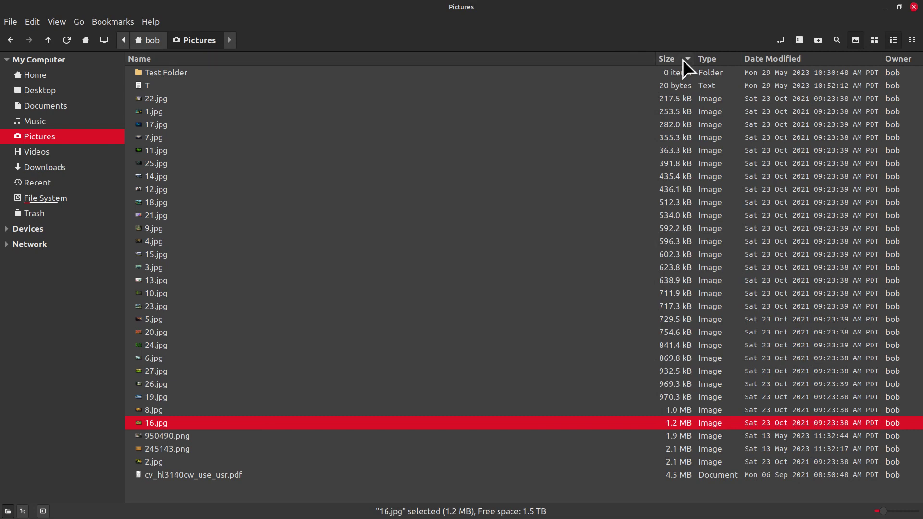
left_click(624, 61)
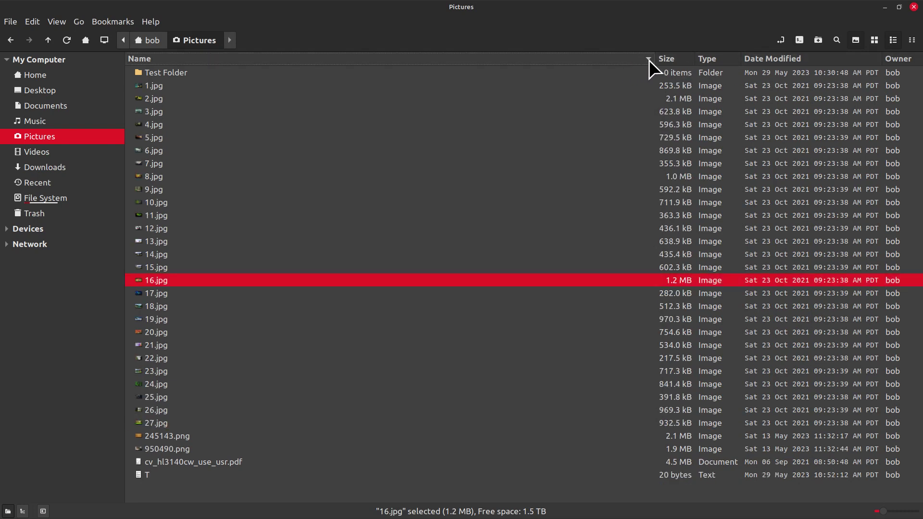
left_click(648, 59)
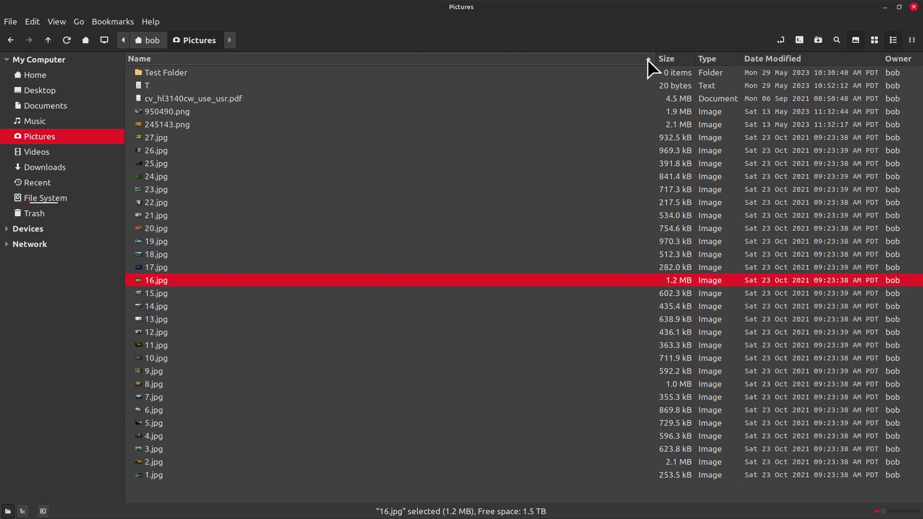
left_click(647, 59)
left_click(723, 59)
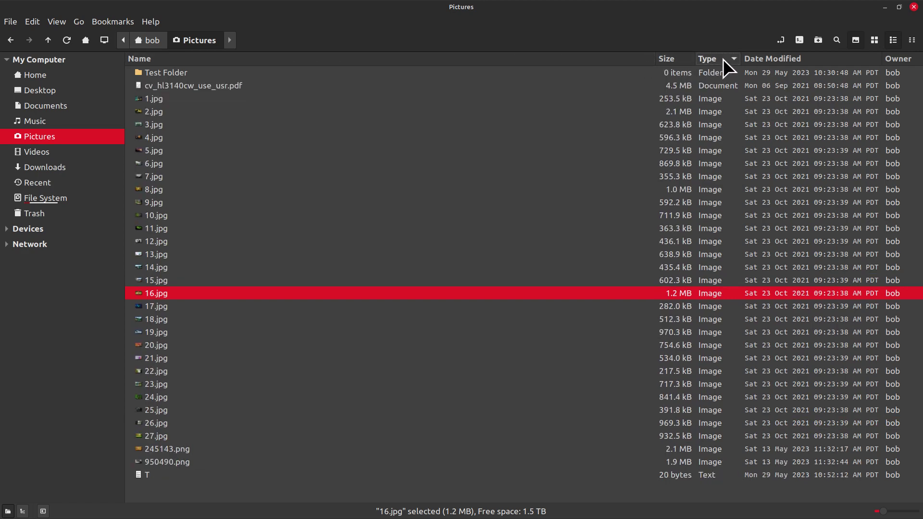
left_click(734, 58)
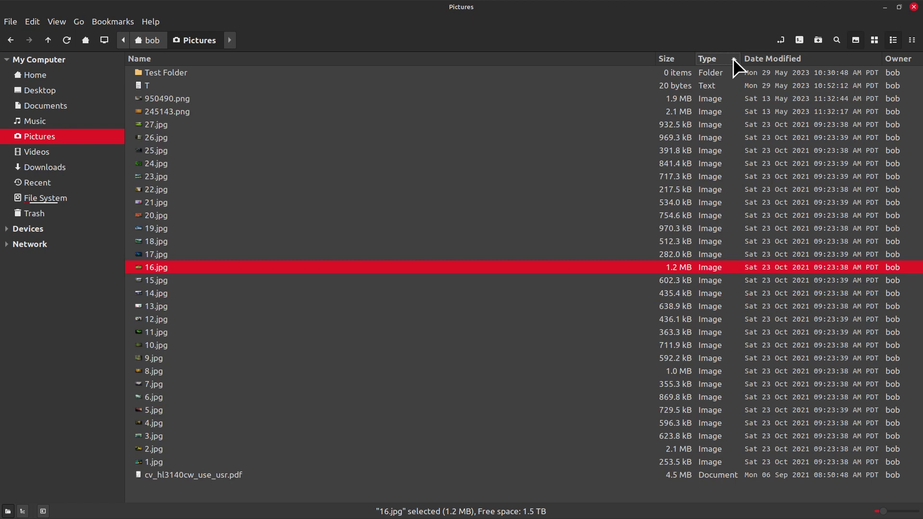
left_click(733, 59)
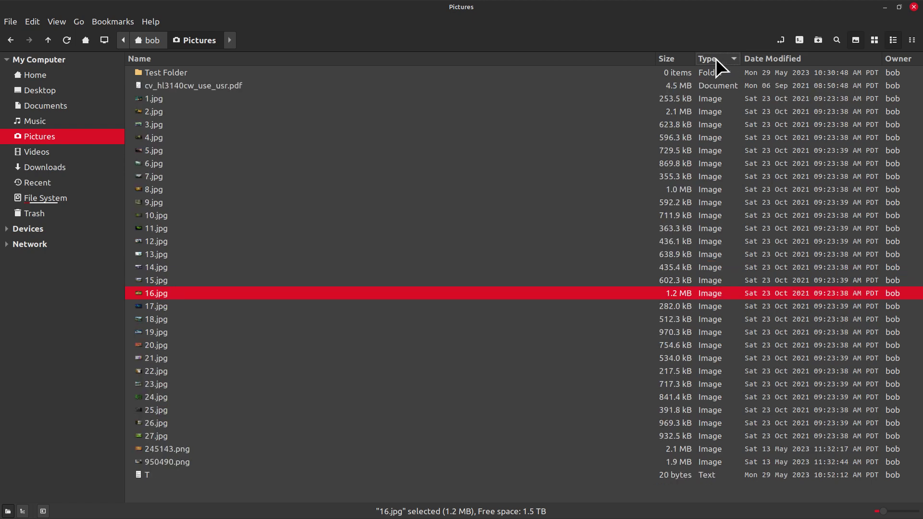
- Sort the files by Size, check a few files, and reverse the size order
left_click(690, 59)
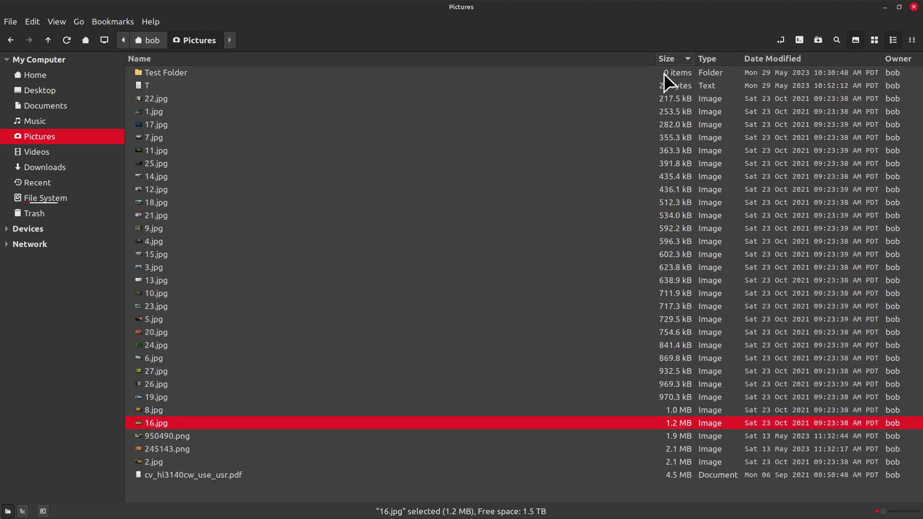
left_click(673, 73)
left_click(673, 85)
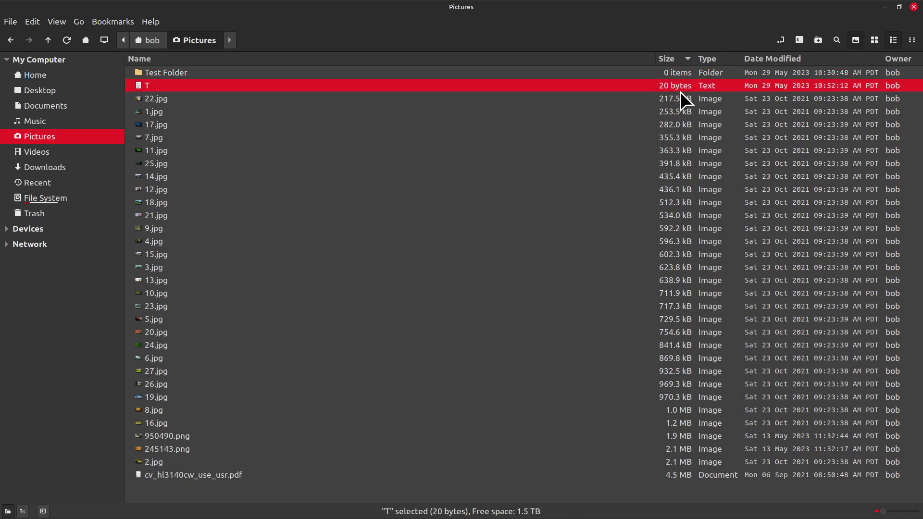
left_click(687, 57)
left_click(680, 86)
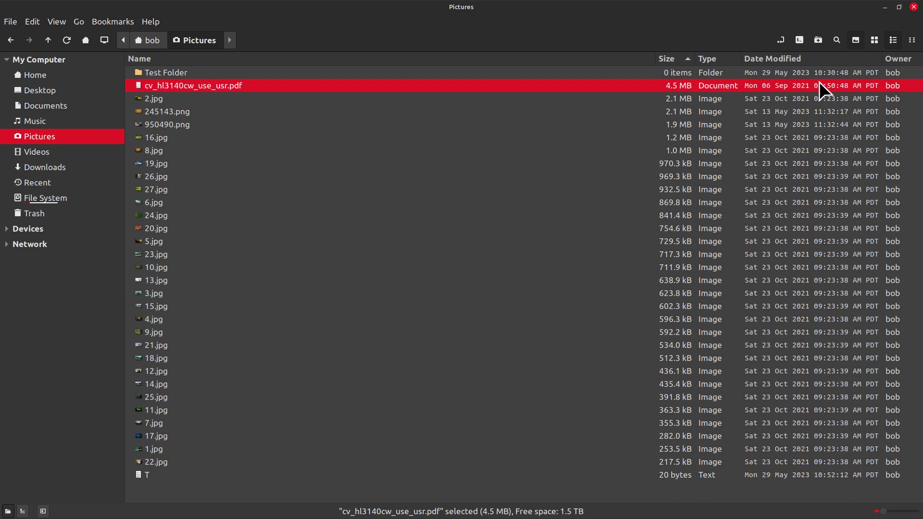
- Sort by Date Modified, flip the order twice, and narrow the Name column
left_click(830, 60)
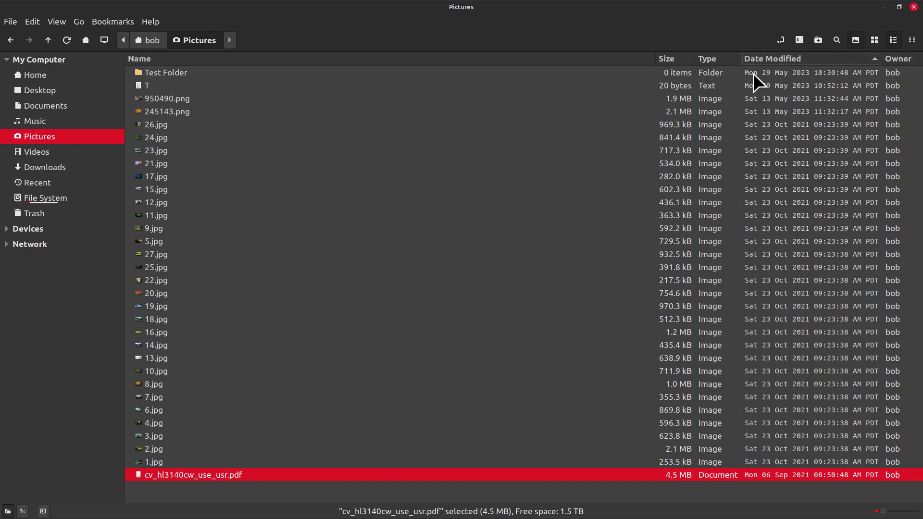
left_click(758, 84)
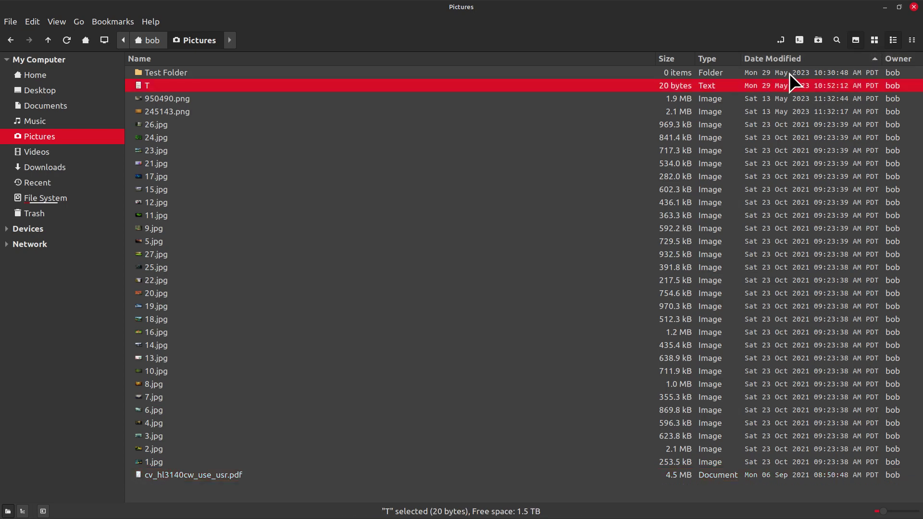
left_click(872, 58)
left_click(832, 85)
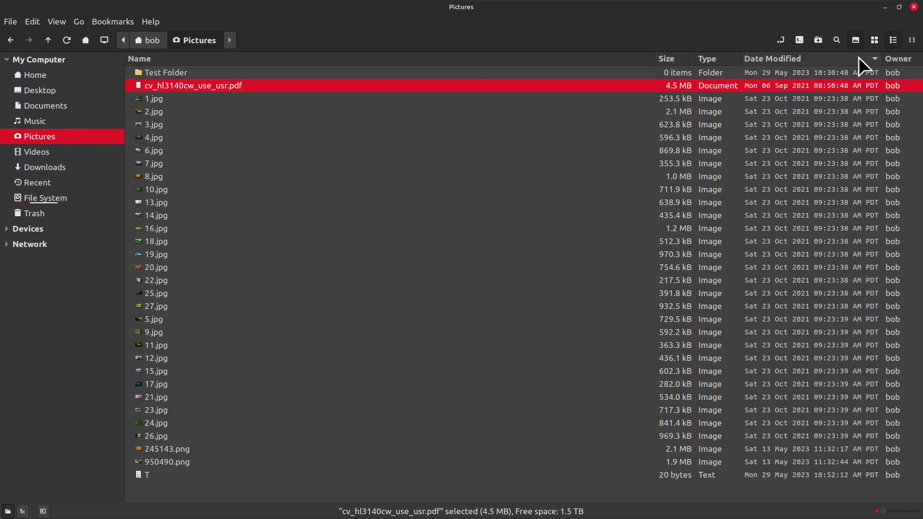
left_click(873, 60)
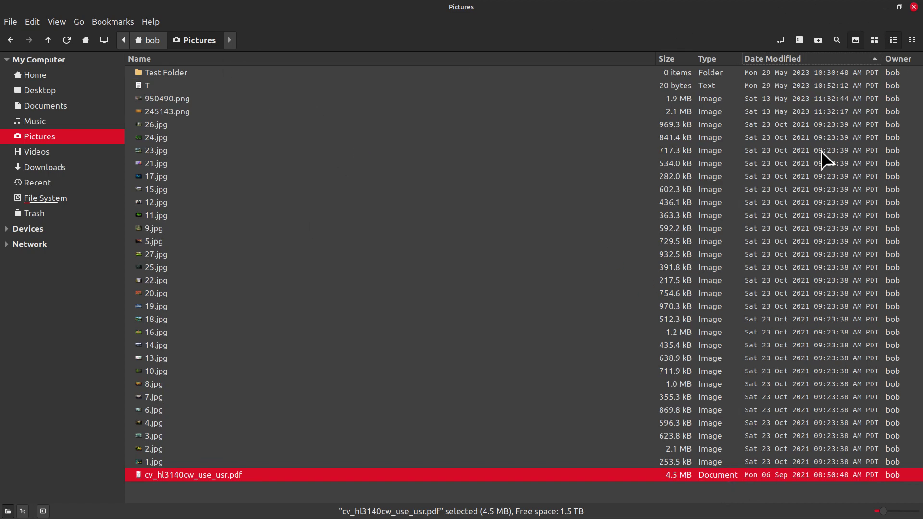
left_click_drag(654, 58, 336, 82)
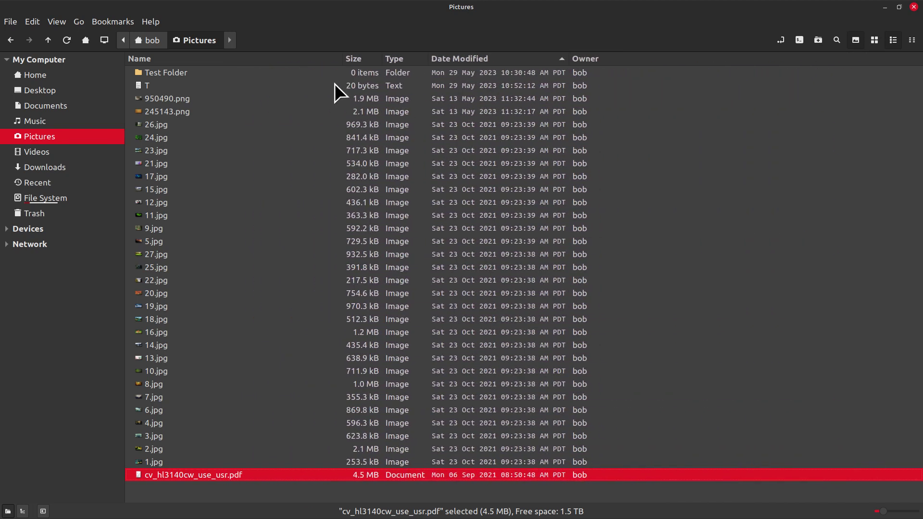
- Open Preferences at the Toolbar page, move it aside and switch Pictures to icon view
left_click(27, 22)
left_click(57, 317)
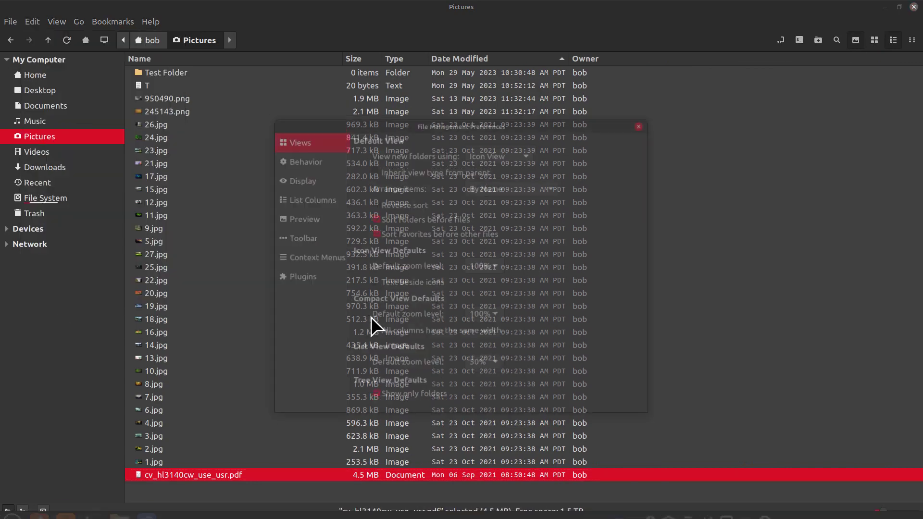
left_click(302, 238)
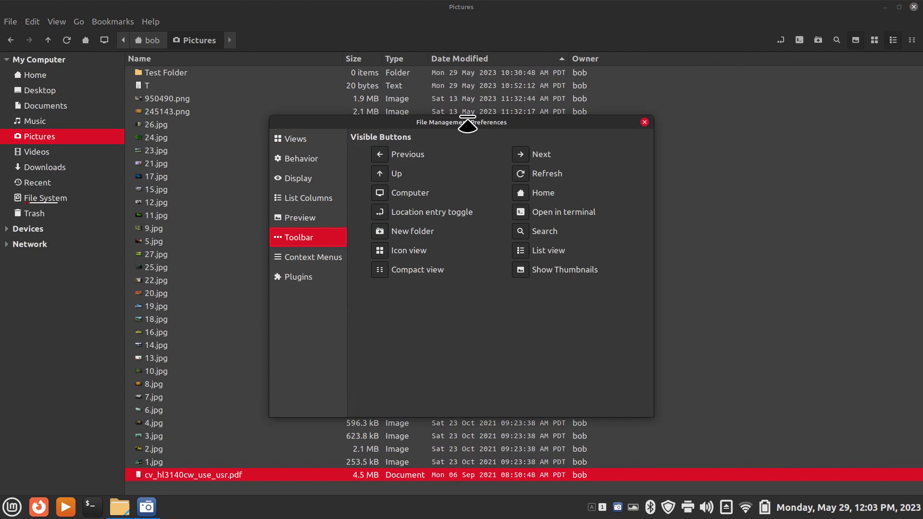
left_click_drag(467, 124, 710, 145)
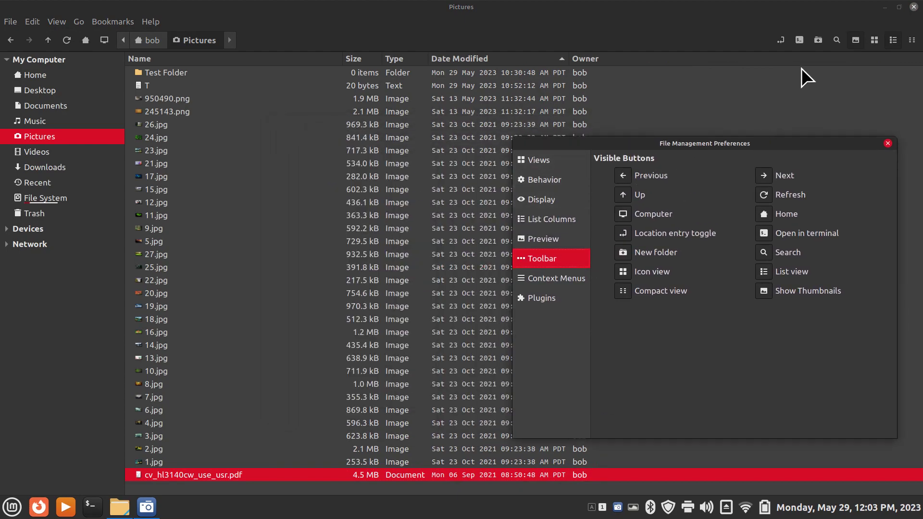
left_click(875, 42)
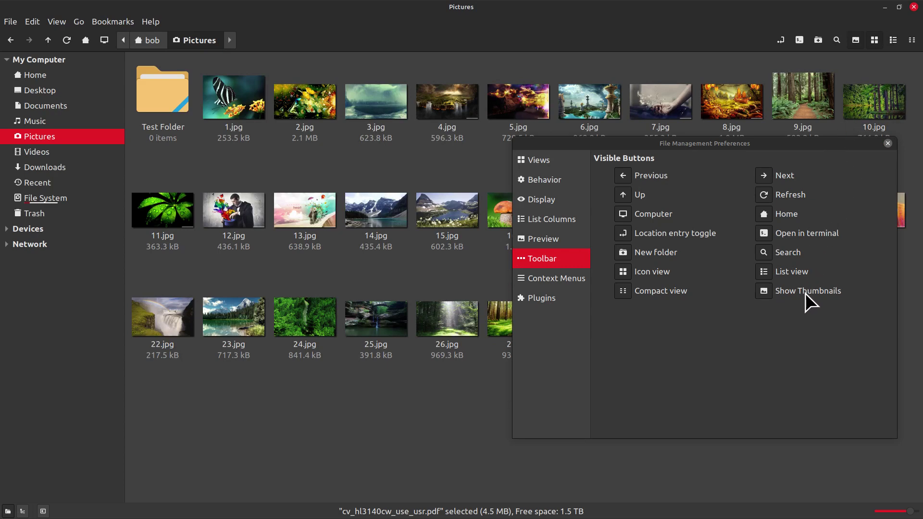
- Turn thumbnails off, close Preferences, then re-enable them via View > Show Thumbnails
left_click(856, 41)
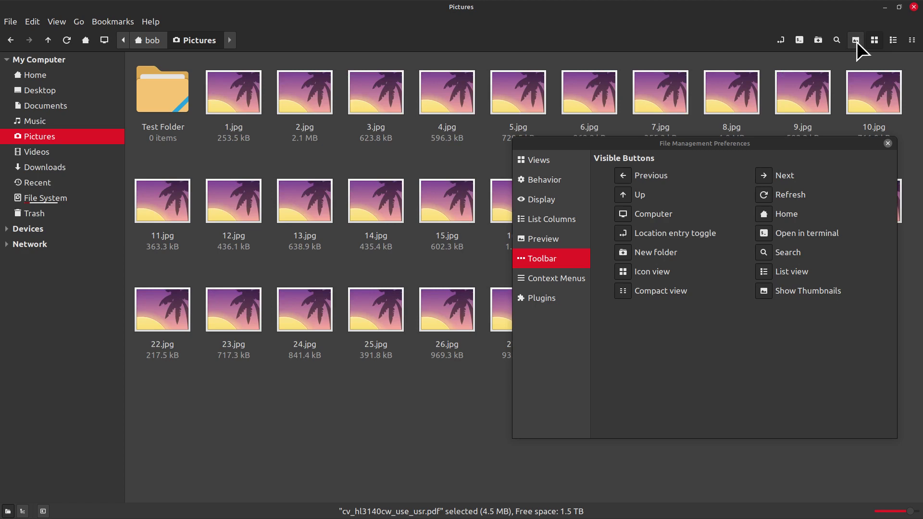
left_click(57, 21)
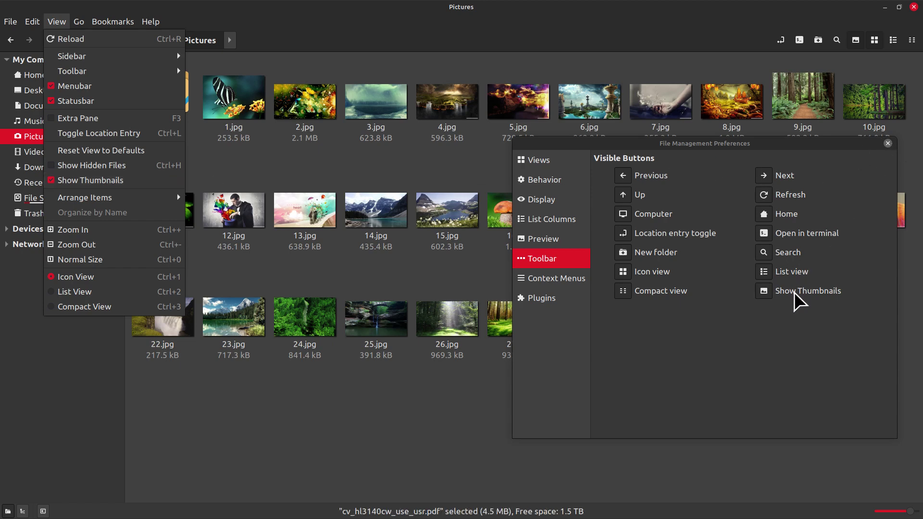
left_click(886, 149)
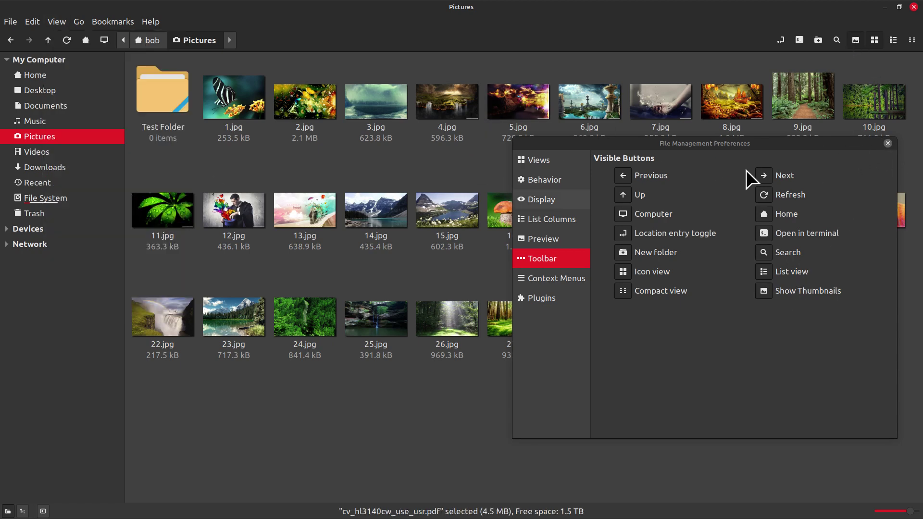
left_click(891, 143)
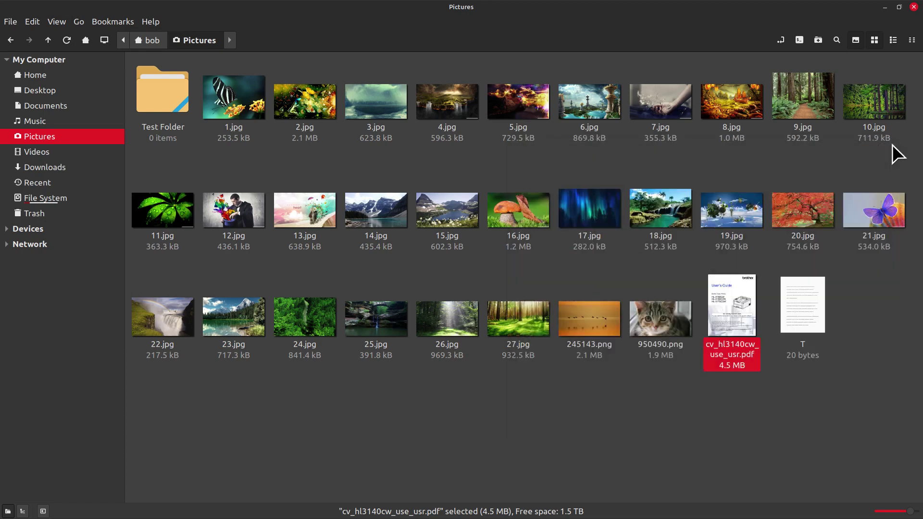
left_click(854, 39)
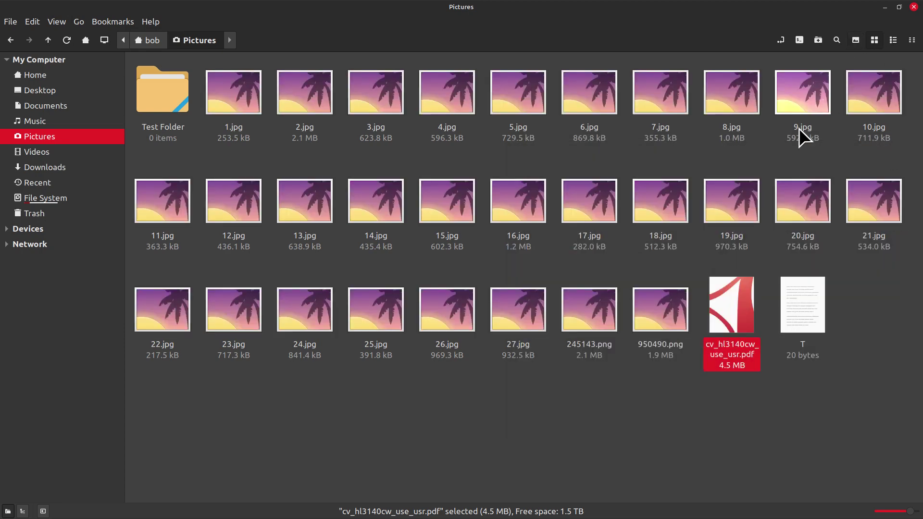
left_click(50, 19)
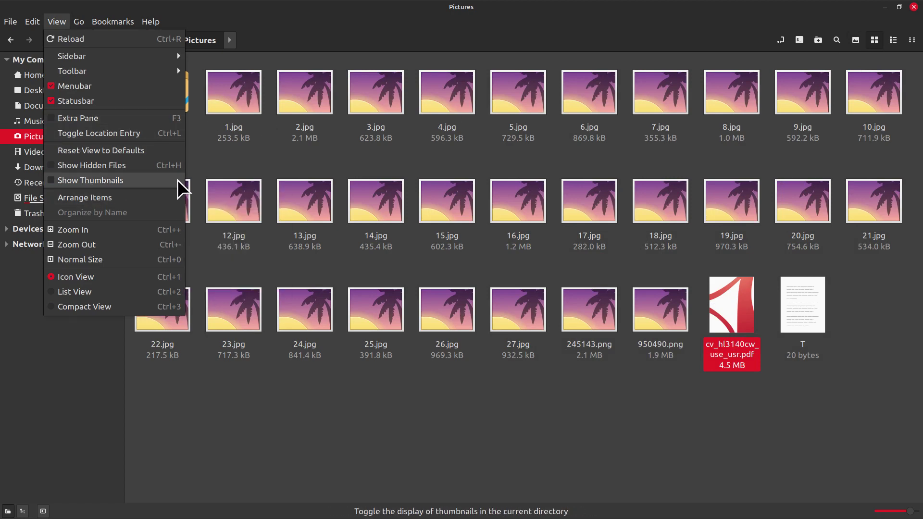
left_click(94, 179)
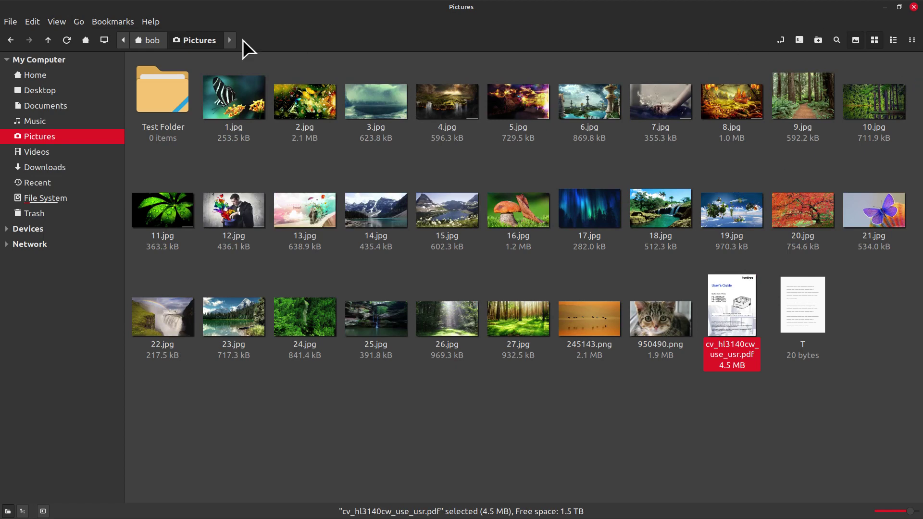
- Show the path as editable text /home/bob/Pictures and review the Toolbar button settings in Preferences
left_click(779, 42)
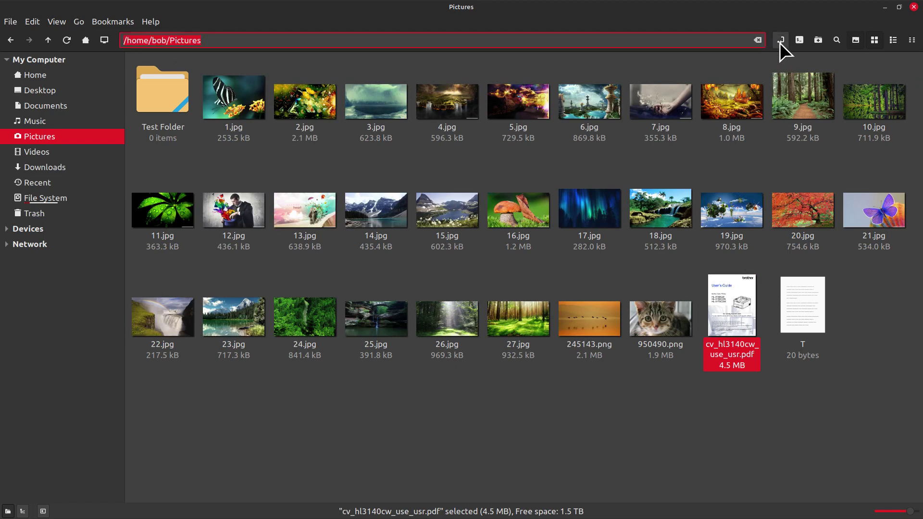
left_click(28, 20)
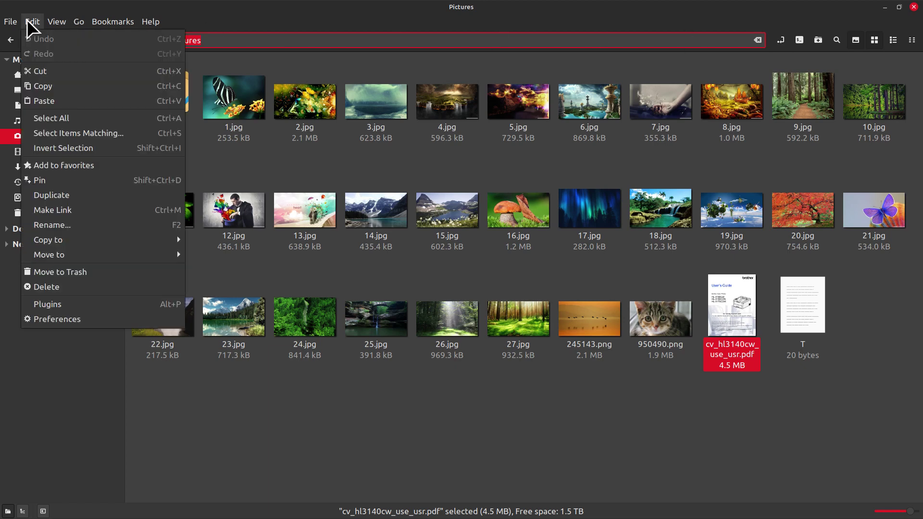
left_click(87, 318)
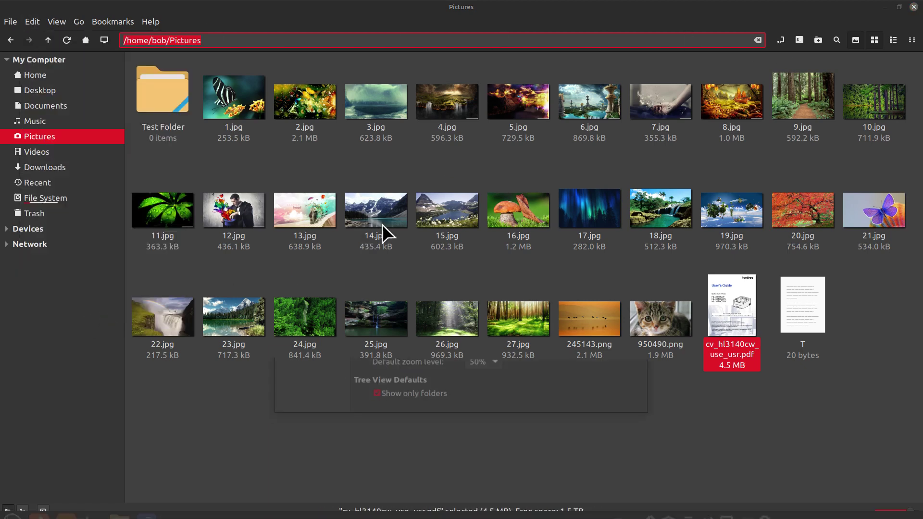
left_click(339, 235)
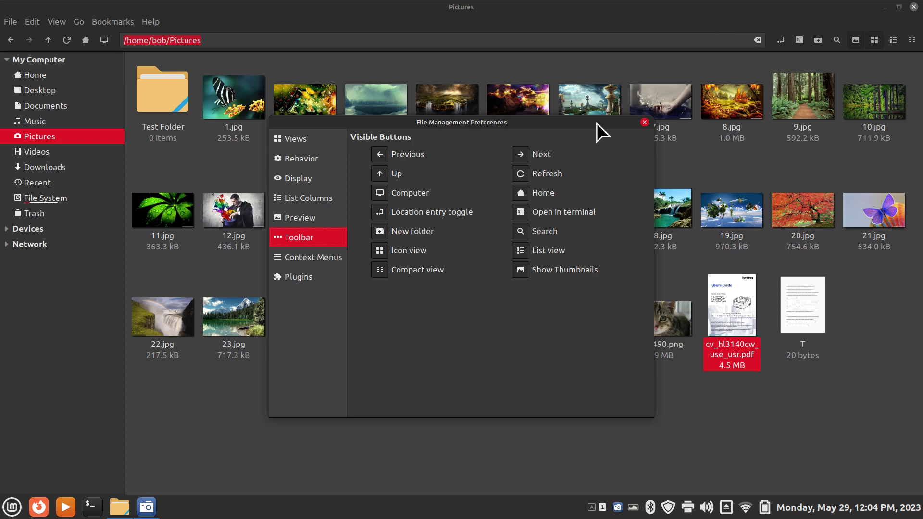
left_click(644, 122)
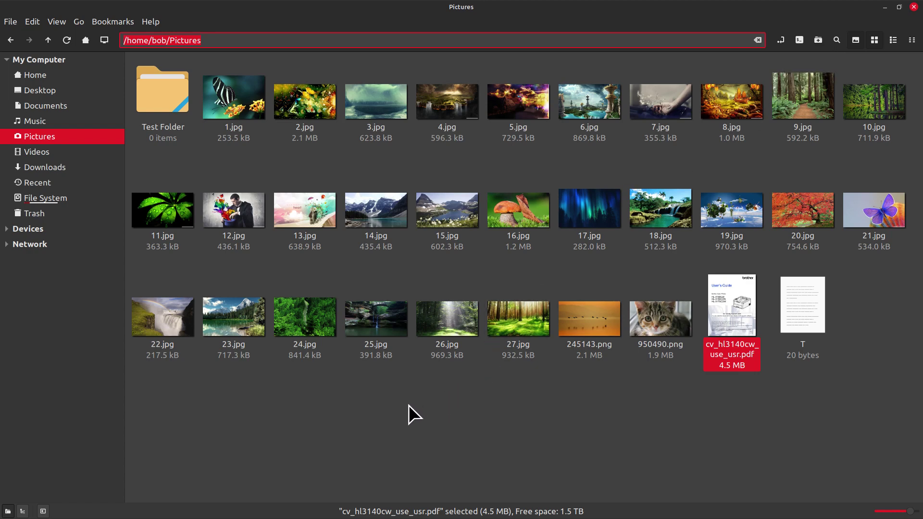
- Dismiss the folder's context menu and close the Pictures window with Alt+F4
right_click(370, 416)
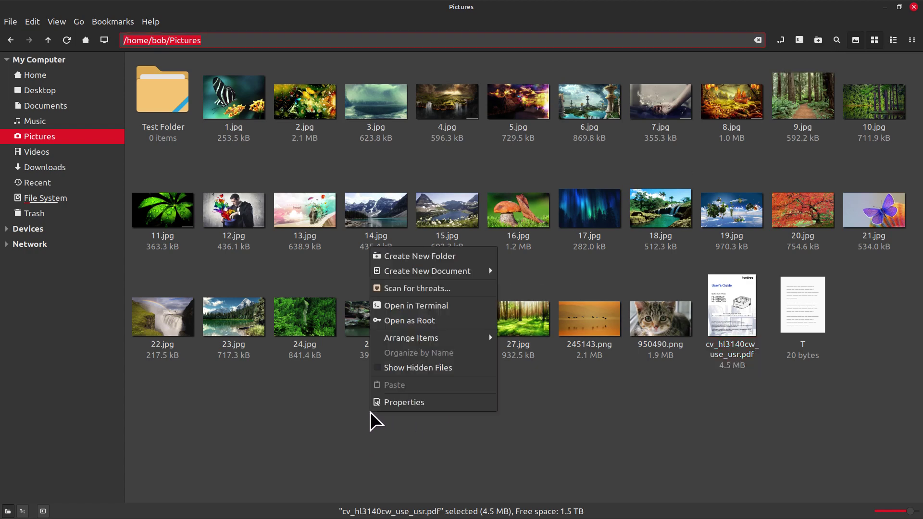
left_click(610, 428)
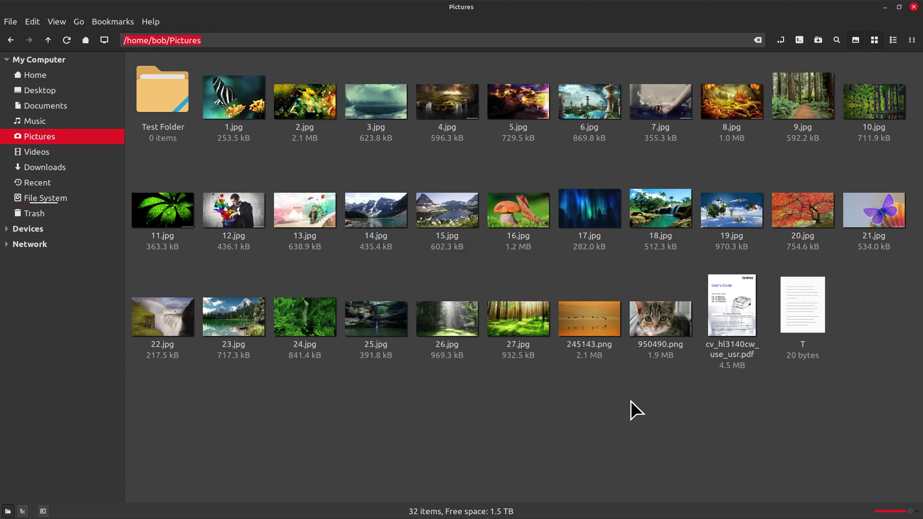
key("alt+F4")
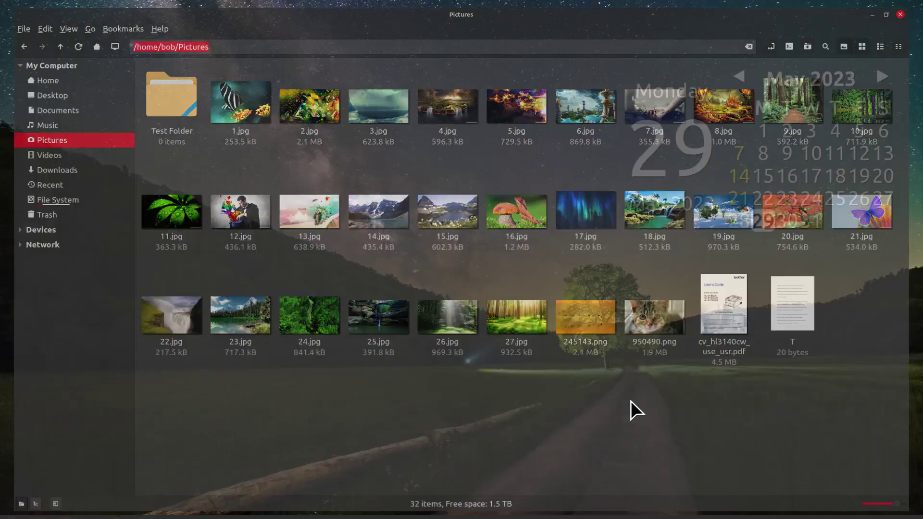